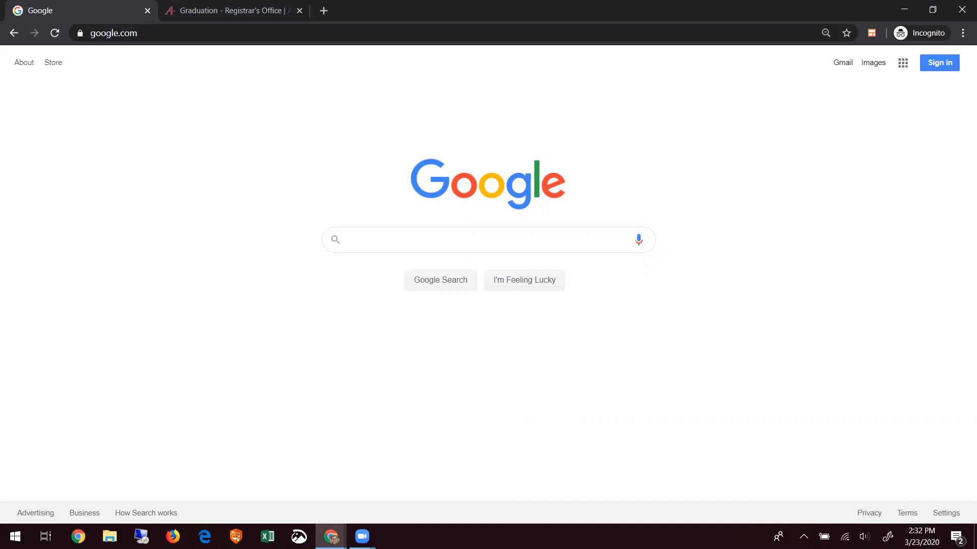
Step: Search Google for "adobe reader" and open the Adobe Acrobat Reader DC download page on get.adobe.com
left_click(436, 232)
type("adobe reader")
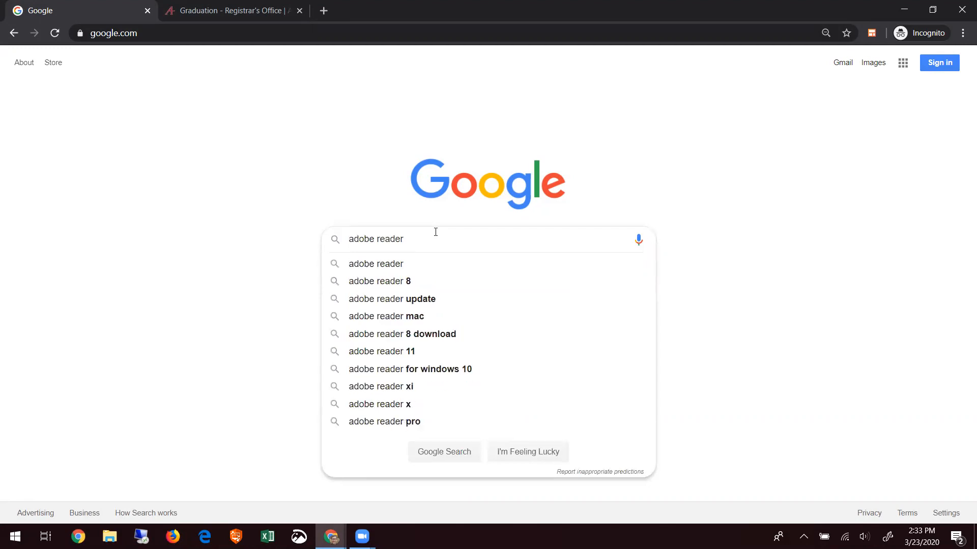
key("Return")
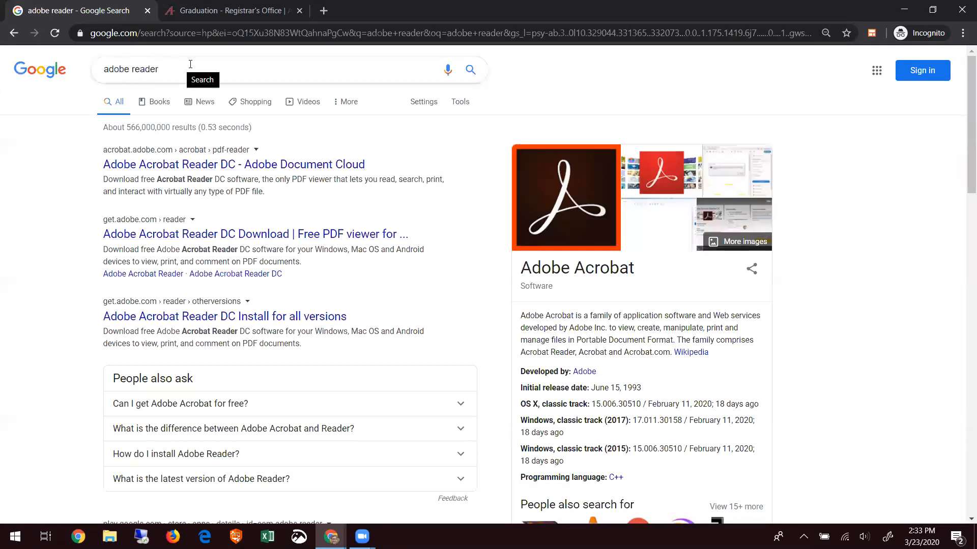
left_click(227, 239)
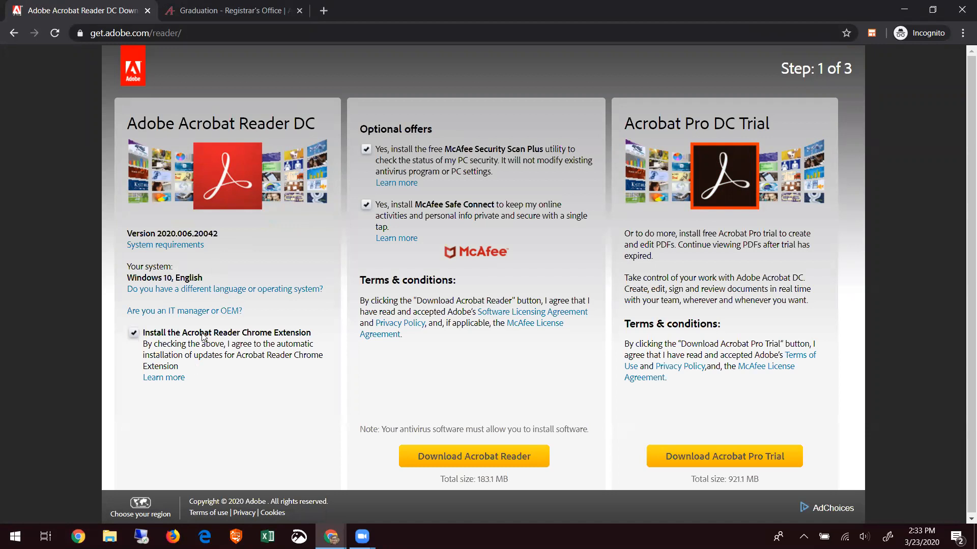
Step: Download Acrobat Reader without the Chrome extension and both McAfee offers, and run the installer through to launching Reader
left_click(136, 332)
left_click(366, 150)
left_click(366, 205)
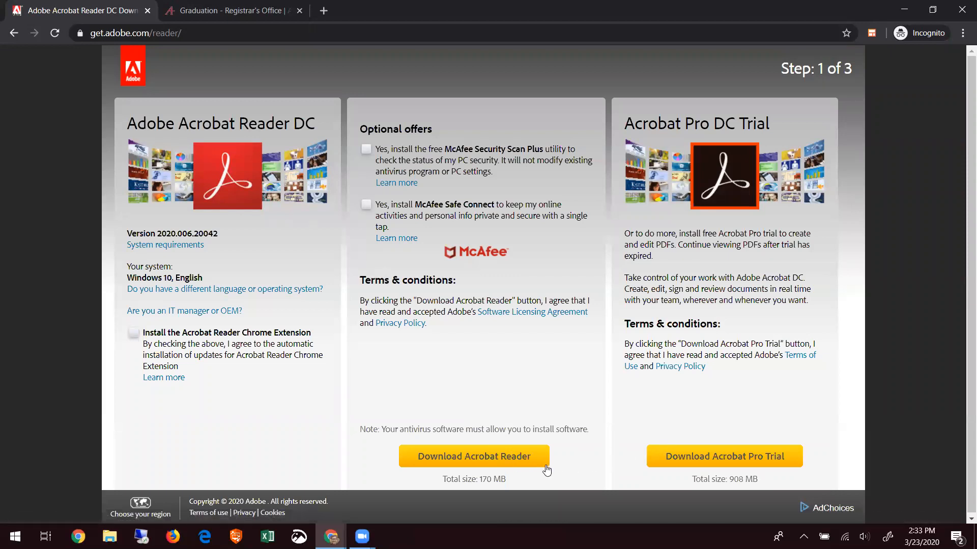
left_click(494, 458)
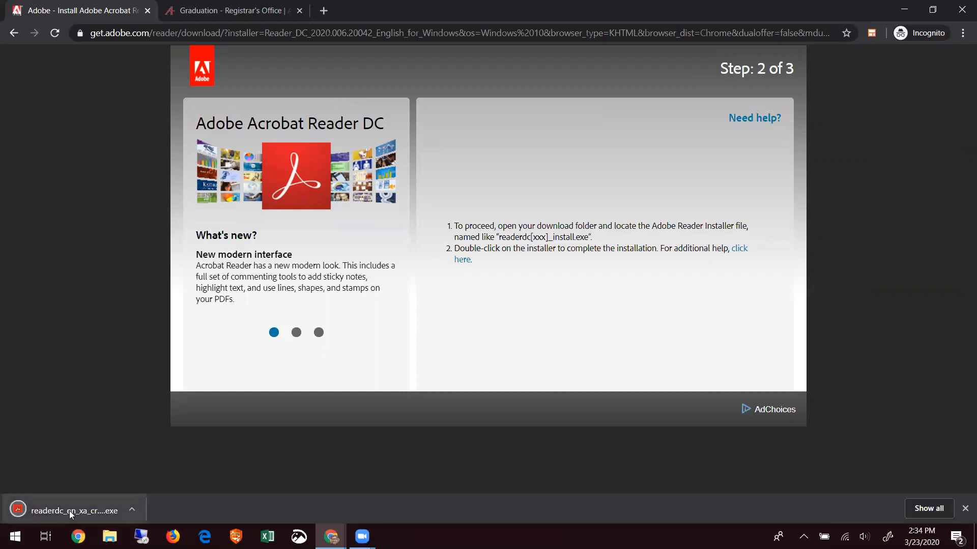
left_click(69, 511)
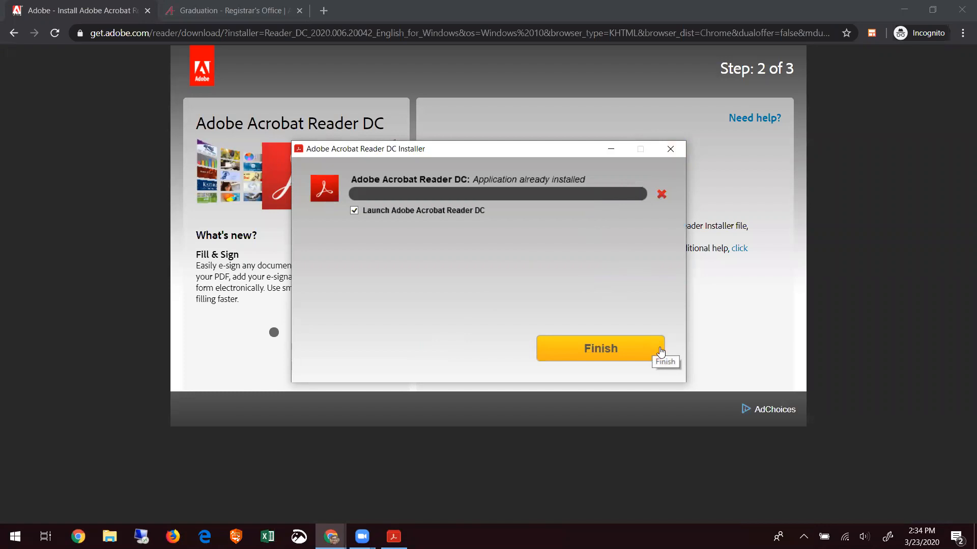
left_click(659, 354)
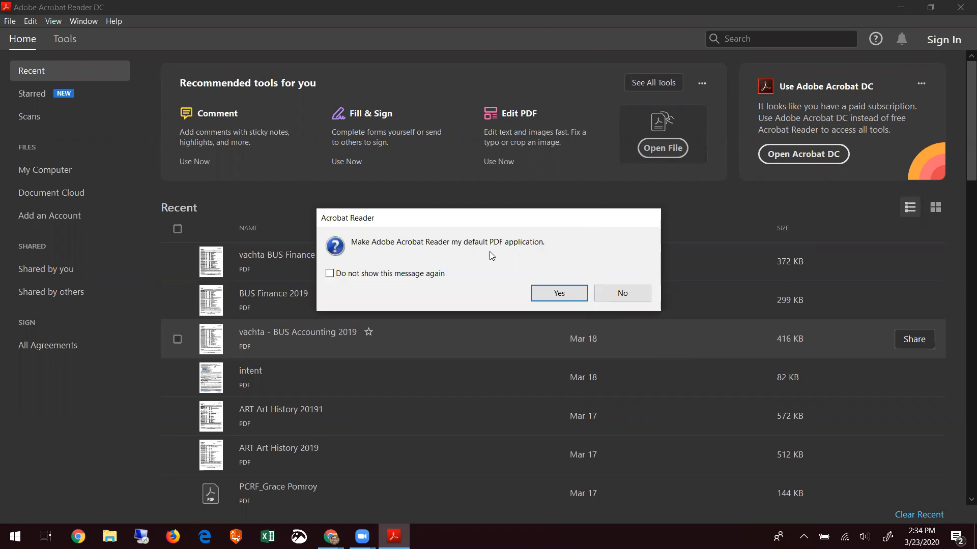
Step: Make Adobe Acrobat Reader DC the default application for PDF files and close Reader
left_click(564, 301)
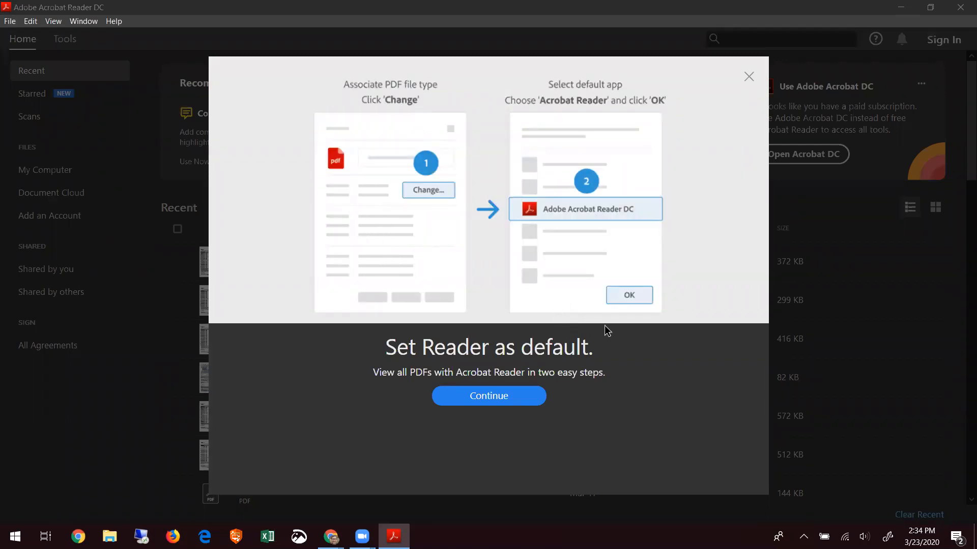
left_click(530, 397)
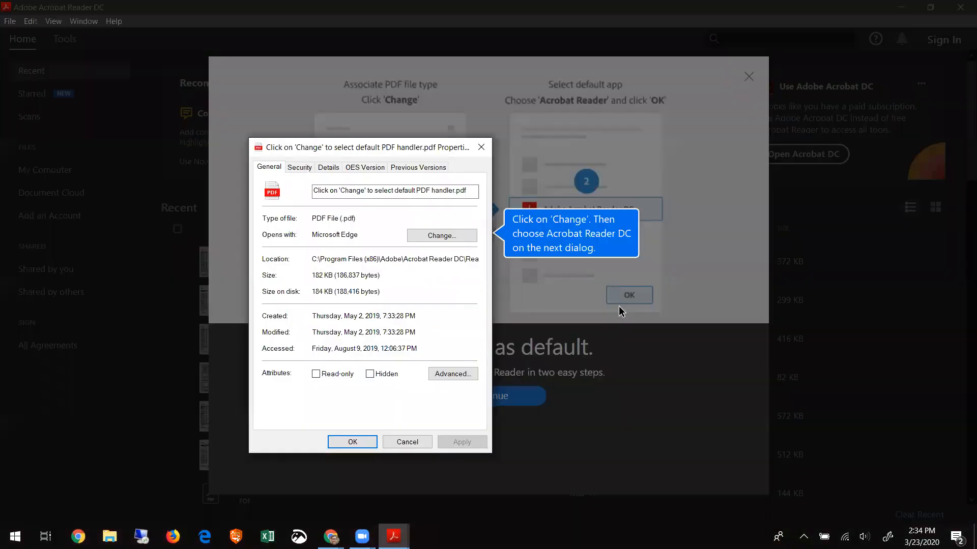
left_click(449, 237)
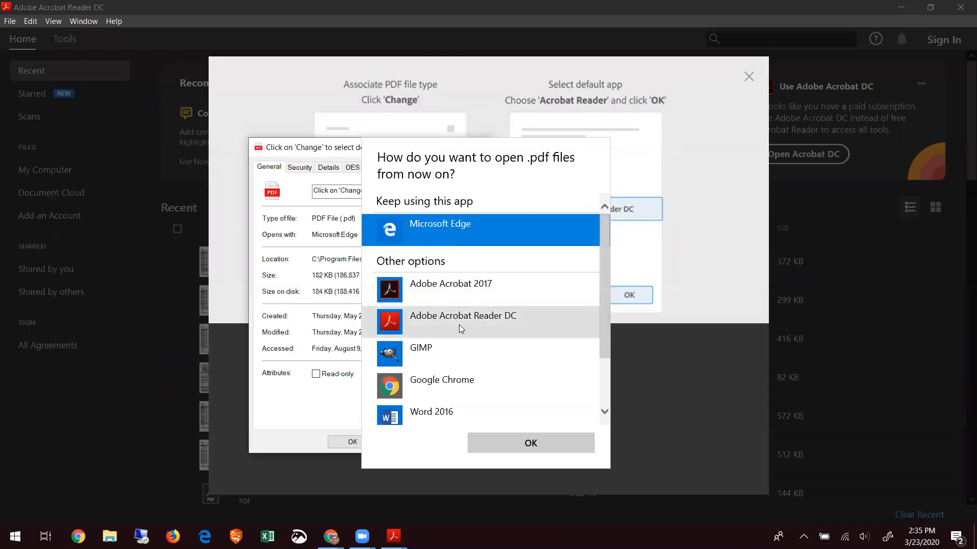
left_click(459, 325)
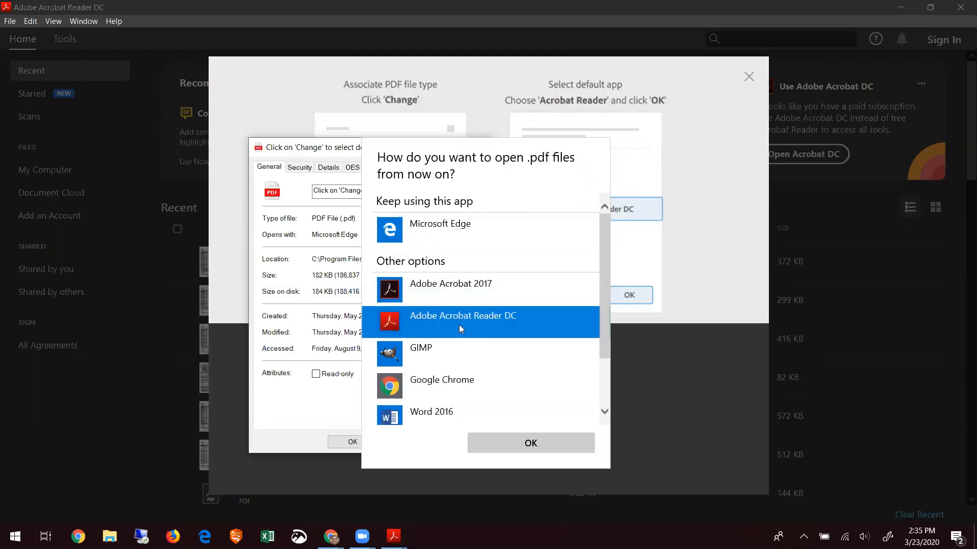
left_click(517, 450)
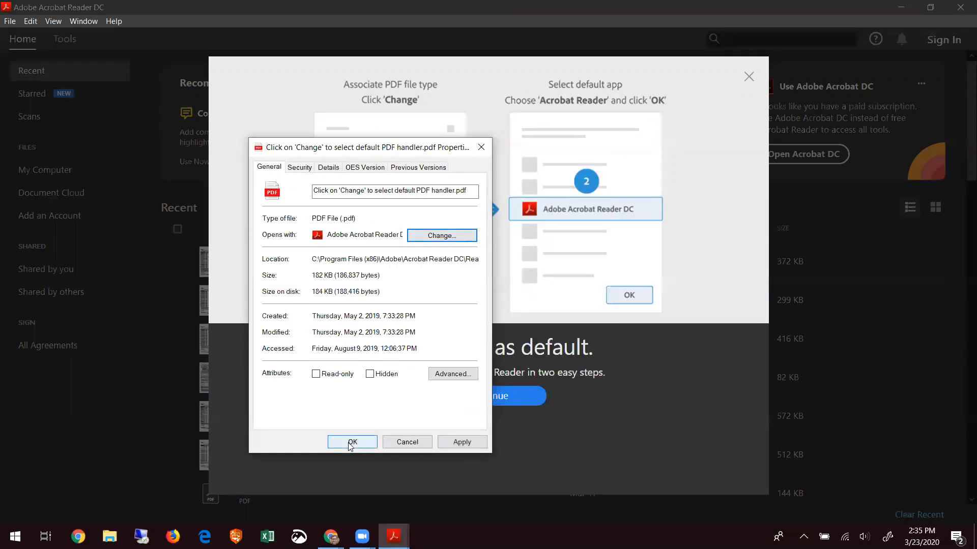
left_click(351, 443)
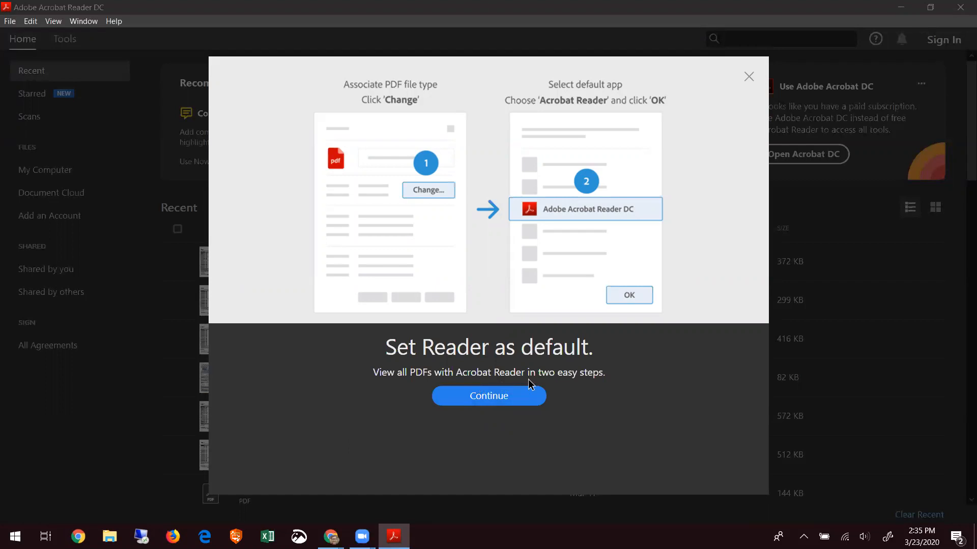
left_click(749, 77)
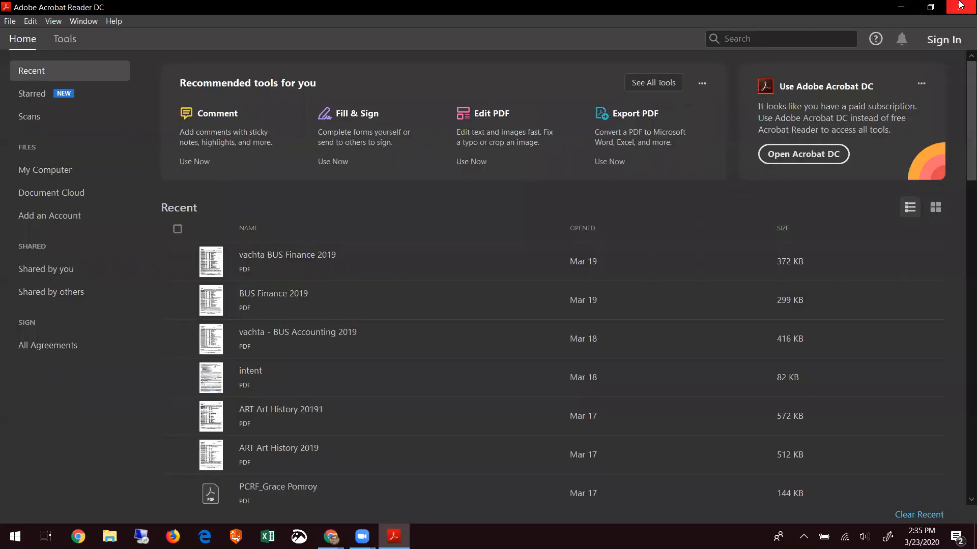
left_click(960, 6)
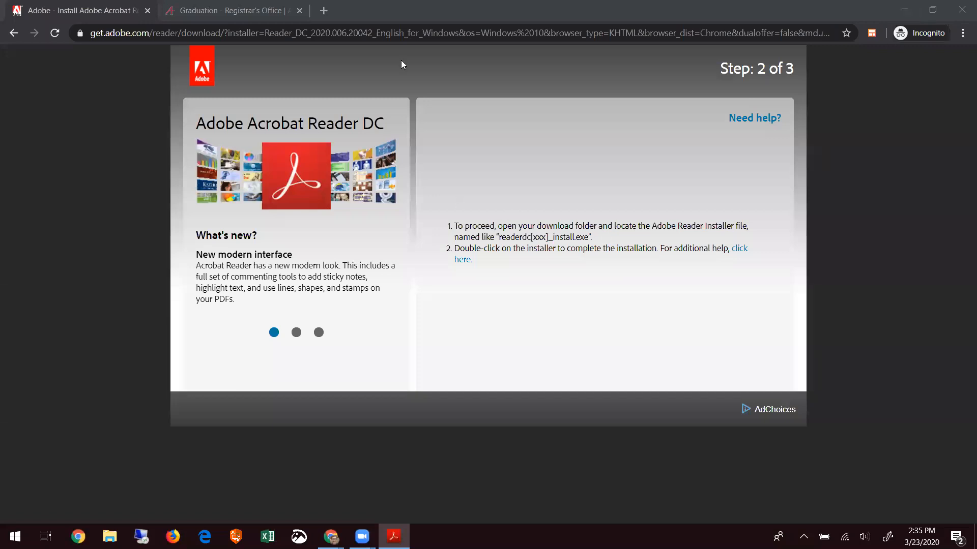
Step: From the Registrar's Office Graduation page, open the Intent to Graduate Form and the Major Checklist in new tabs
left_click(264, 5)
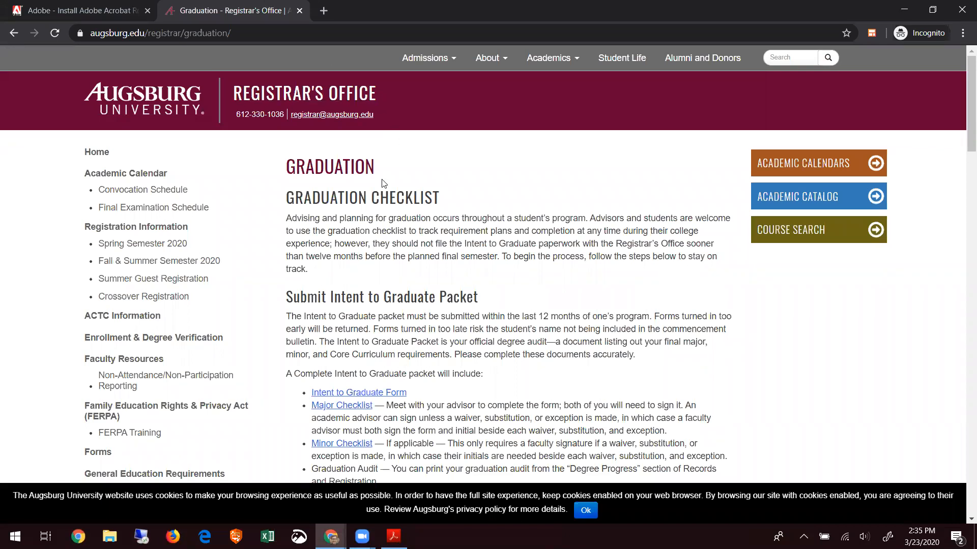
scroll(385, 271, "down", 1)
scroll(385, 271, "down", 1)
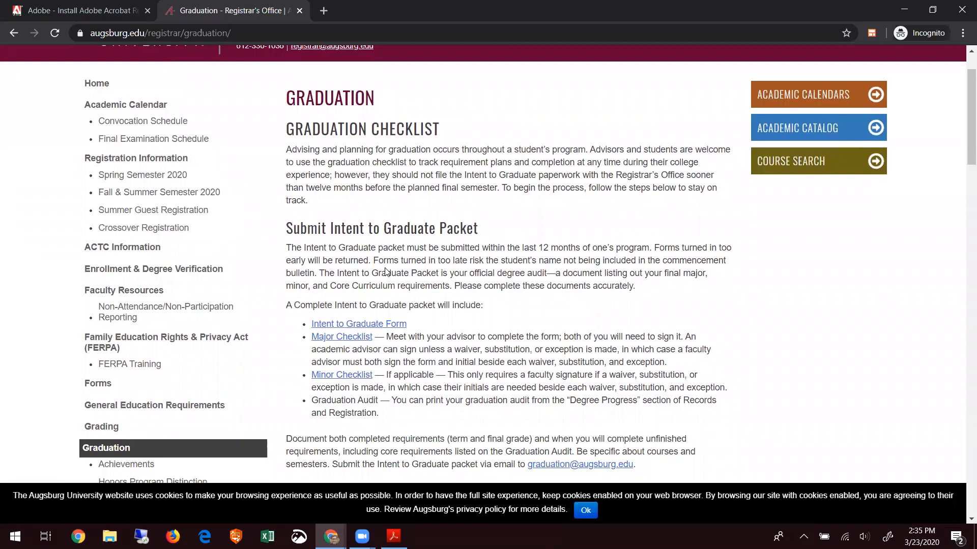
scroll(385, 271, "down", 1)
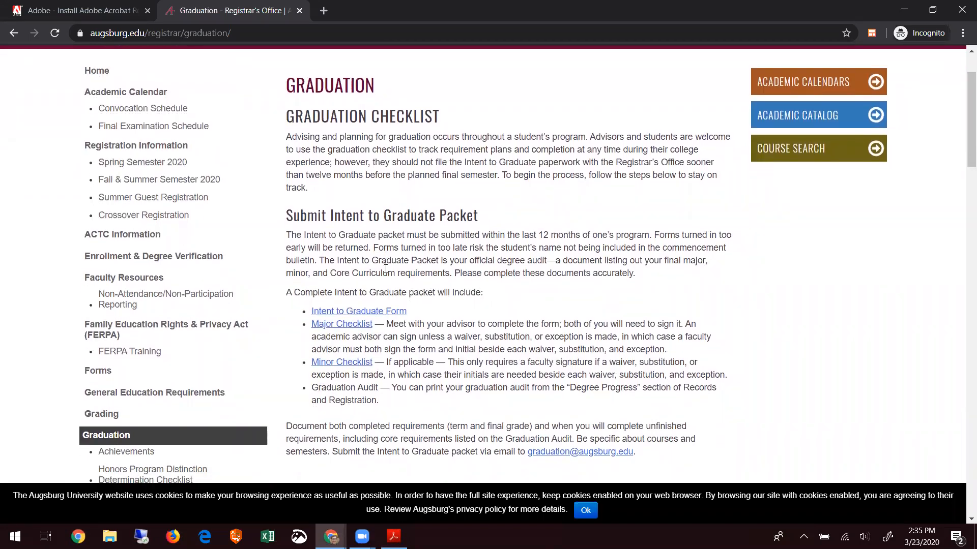
right_click(382, 312)
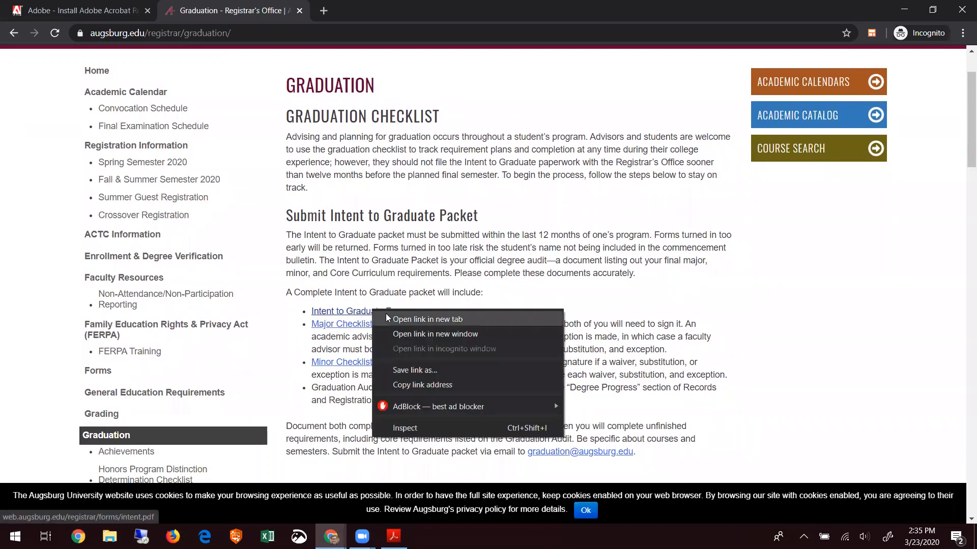
left_click(390, 319)
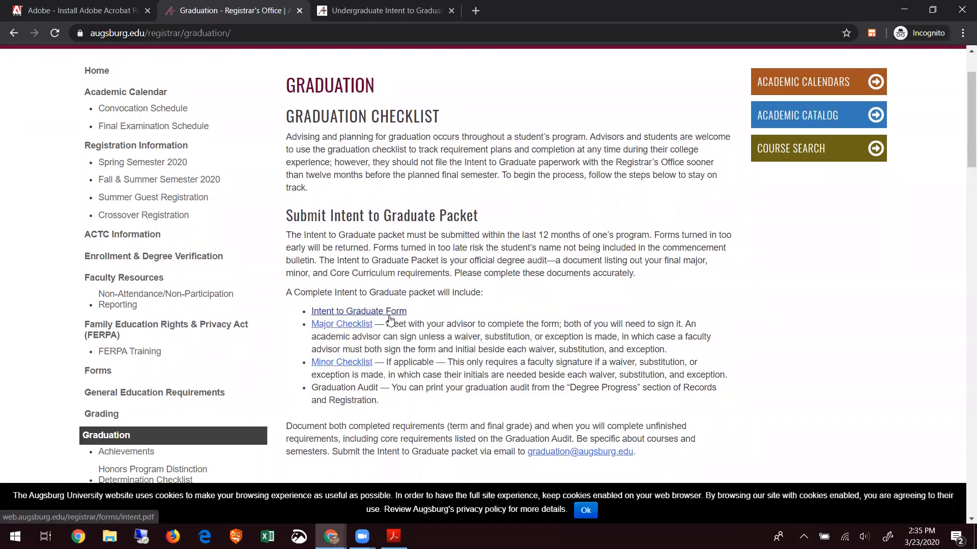
right_click(369, 323)
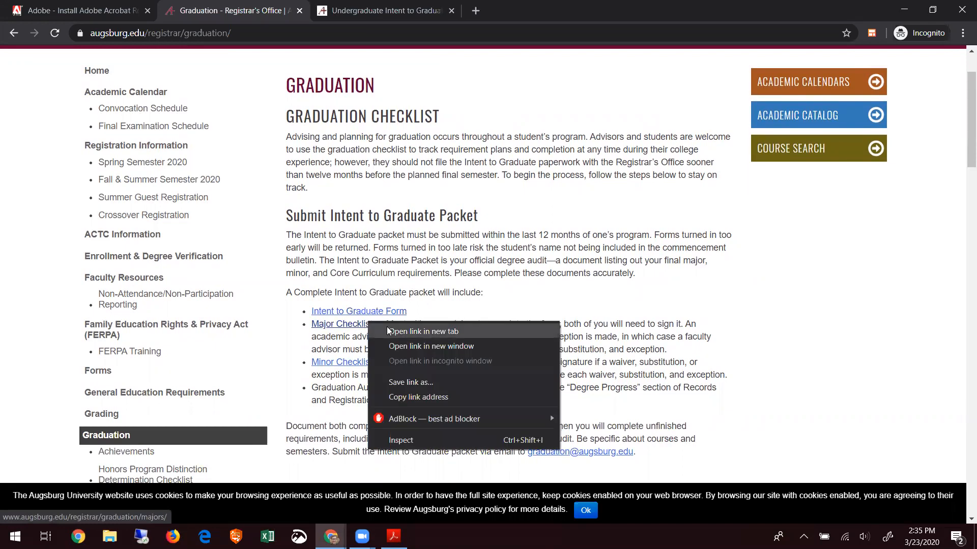
left_click(386, 331)
Step: Download the Undergraduate Intent to Graduate Cover Page to the Desktop as intent (1).pdf
left_click(378, 6)
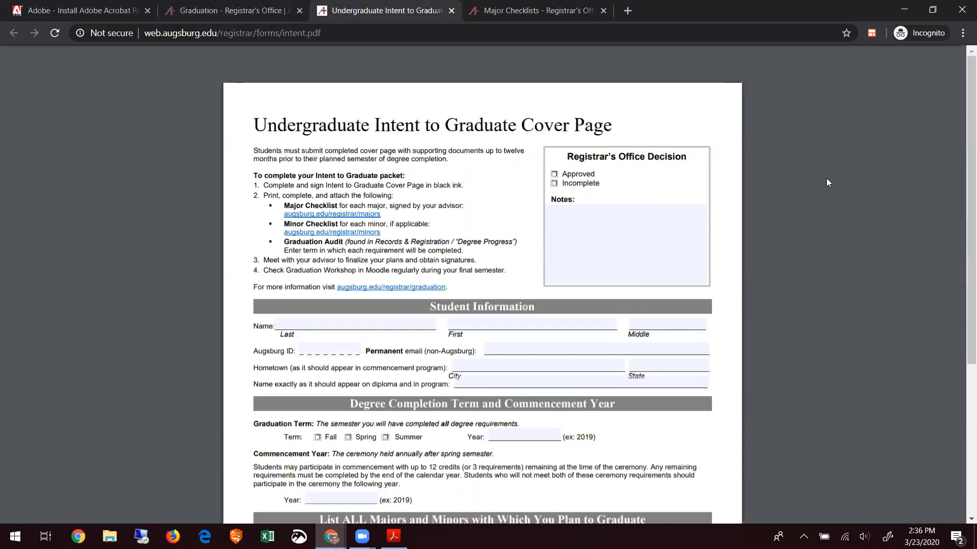
mouse_move(822, 71)
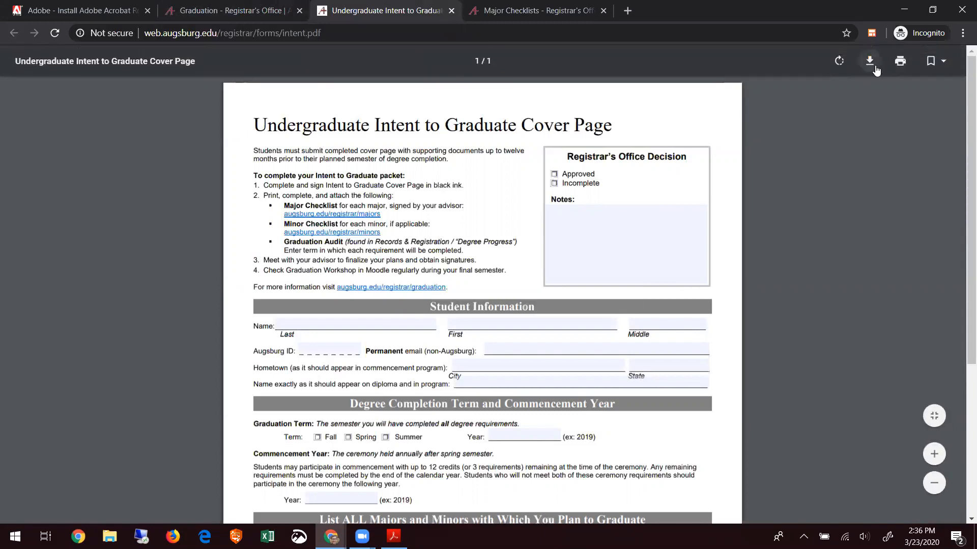
left_click(871, 63)
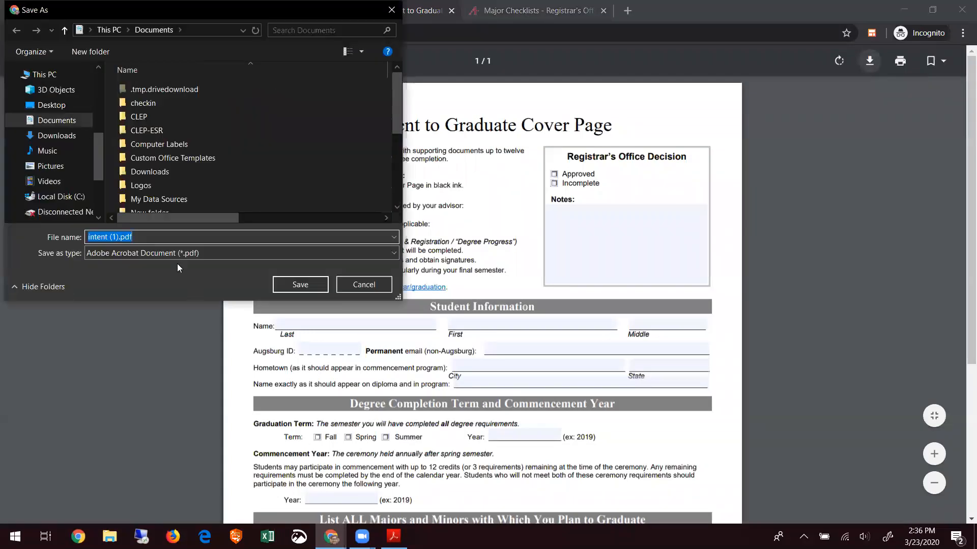
left_click(48, 108)
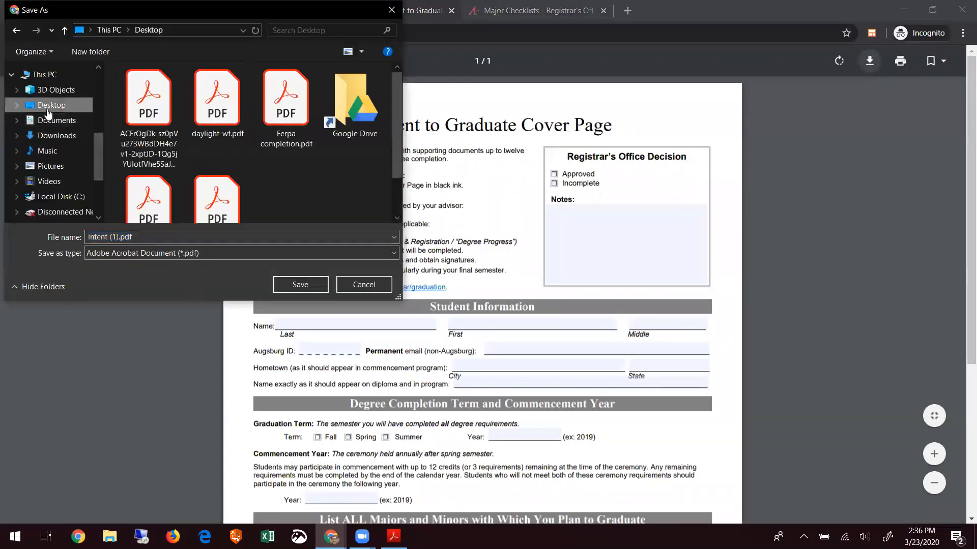
left_click(301, 285)
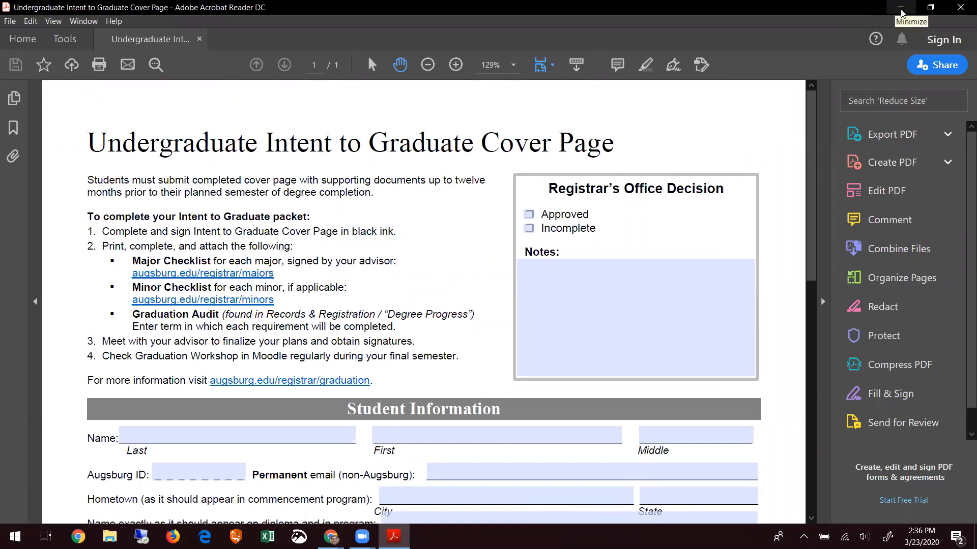
Step: Show the desktop and set PDF files to open with Adobe Acrobat Reader DC through the properties of intent (1).pdf
left_click(898, 8)
left_click(909, 9)
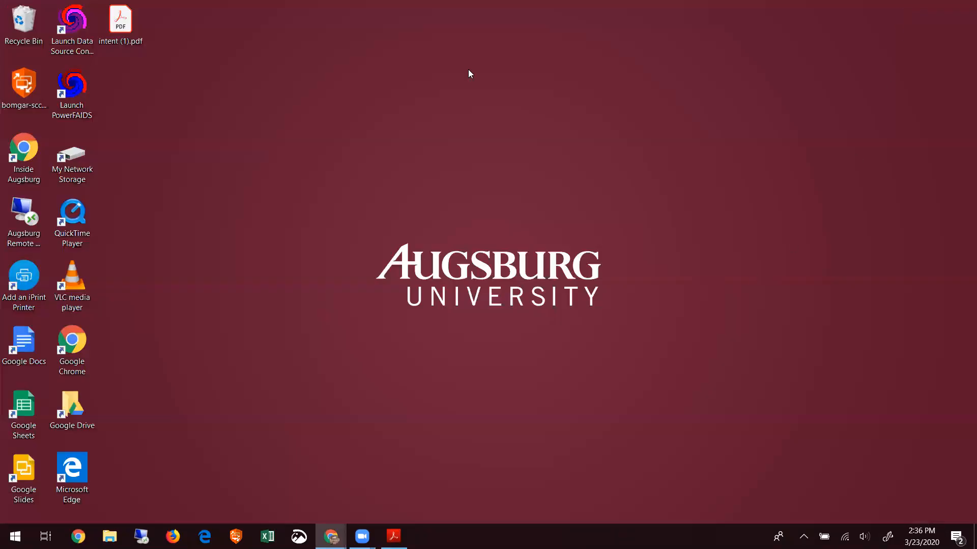
right_click(128, 23)
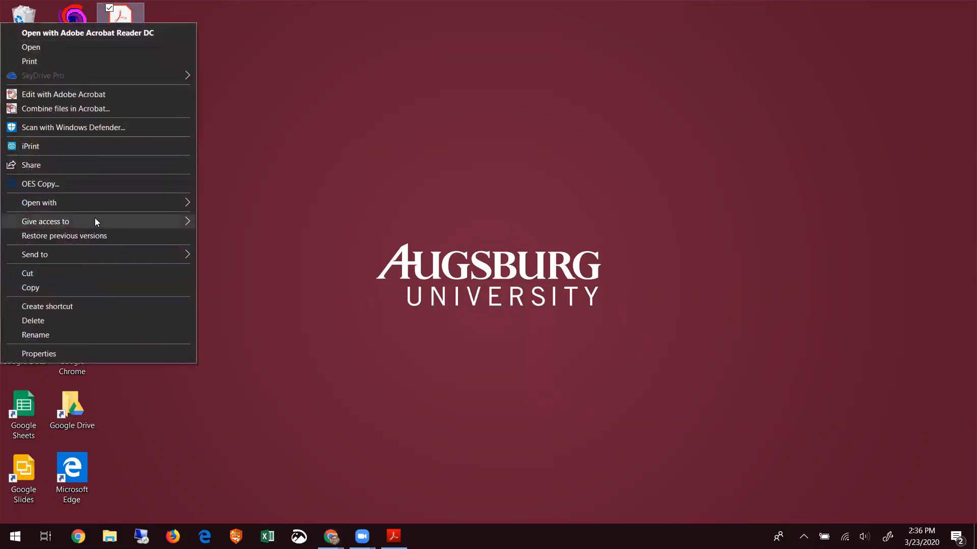
mouse_move(92, 203)
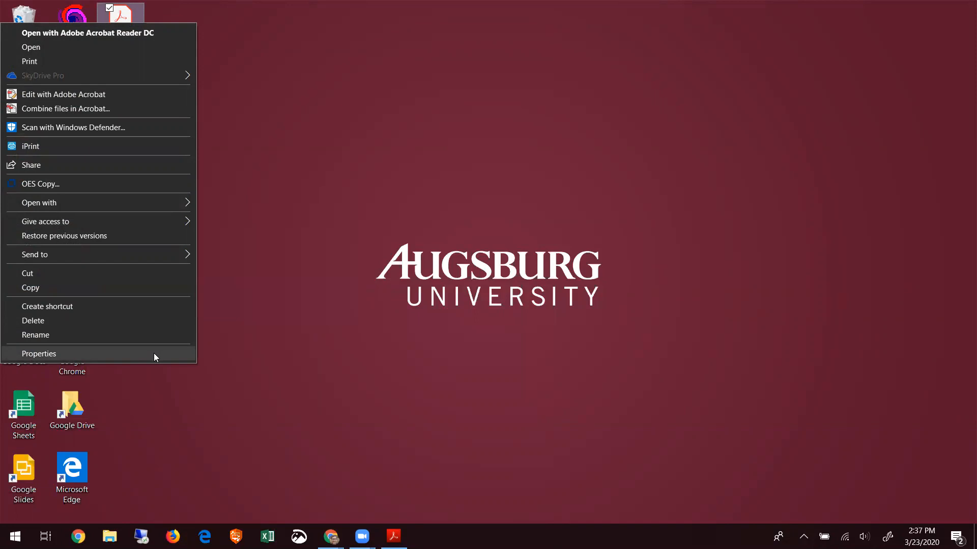
left_click(154, 353)
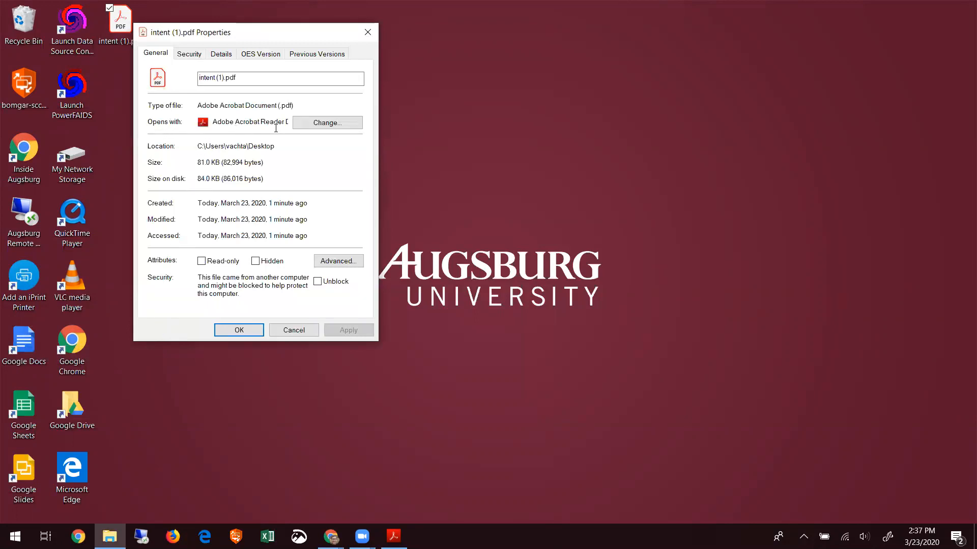
left_click(316, 128)
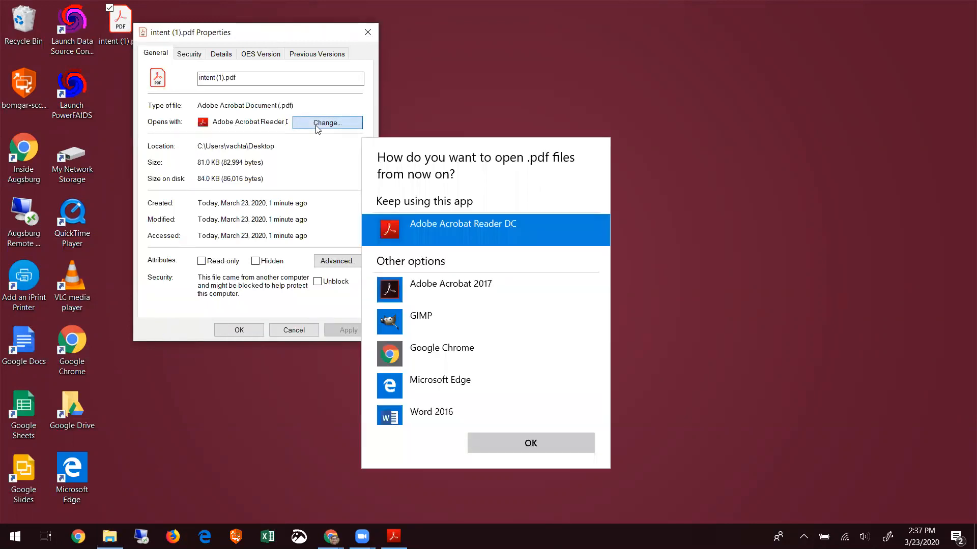
left_click(544, 445)
left_click(224, 332)
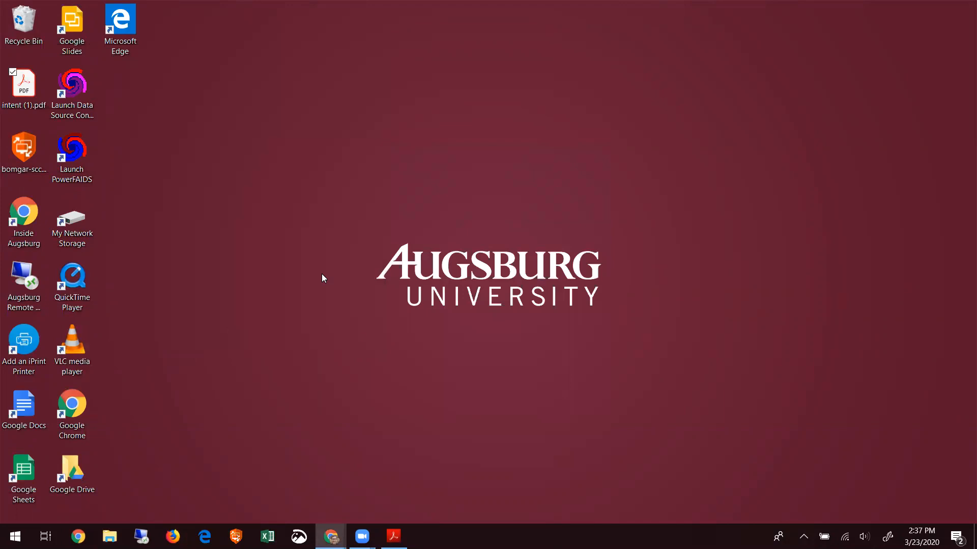
Step: Switch to the cover page in Adobe Acrobat Reader and fill in the student's last and first name
left_click(392, 534)
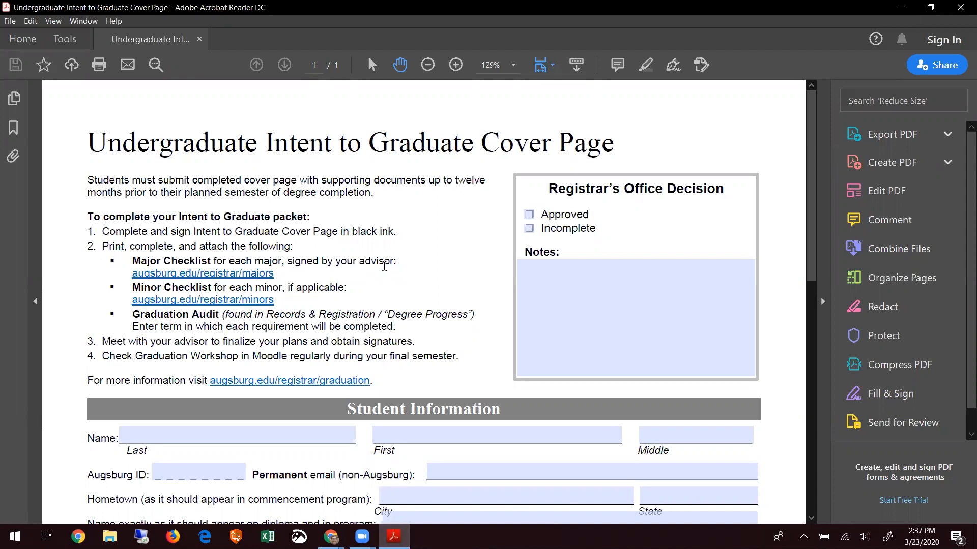
left_click(199, 433)
left_click(171, 429)
type("Smith")
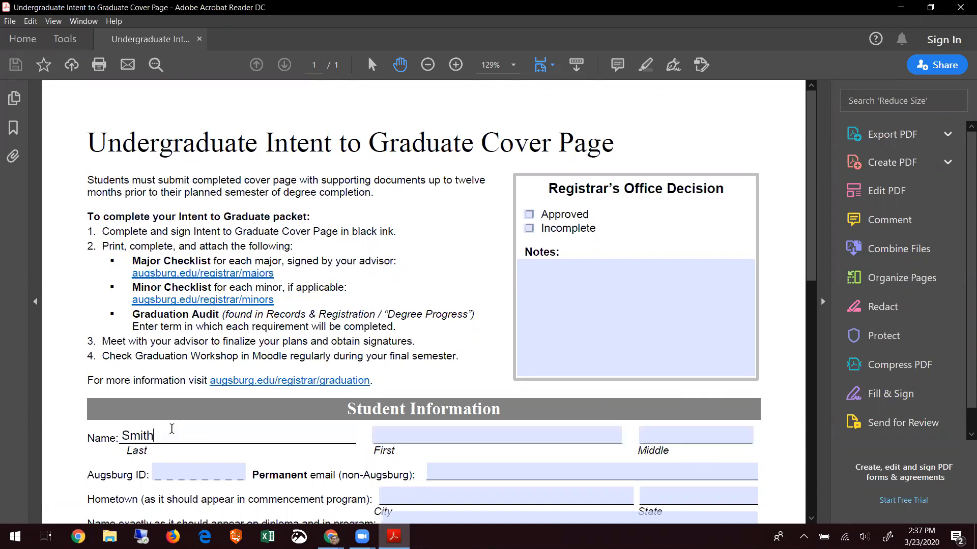
key("Tab")
type("John")
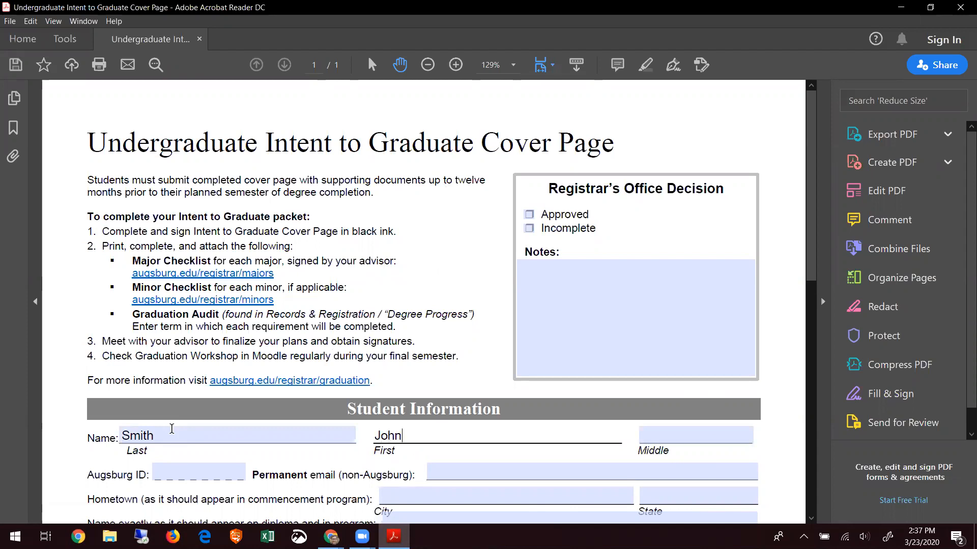
Step: Mark the Registrar's Office Decision as Approved and place the cursor in the Notes field
left_click(529, 215)
left_click(569, 302)
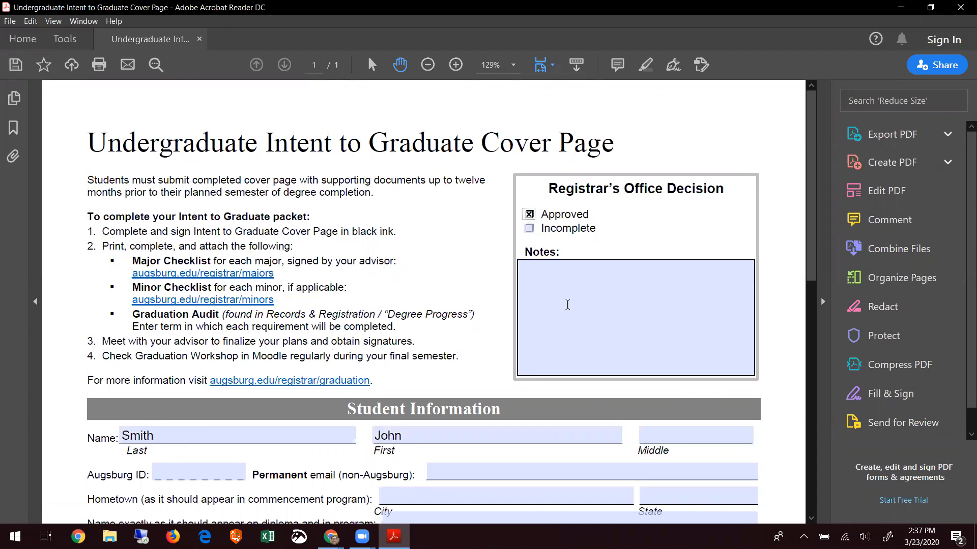
Step: Open the Fill & Sign tool, choose to fill and sign the form yourself, and dismiss the form-field hint
scroll(568, 324, "down", 1)
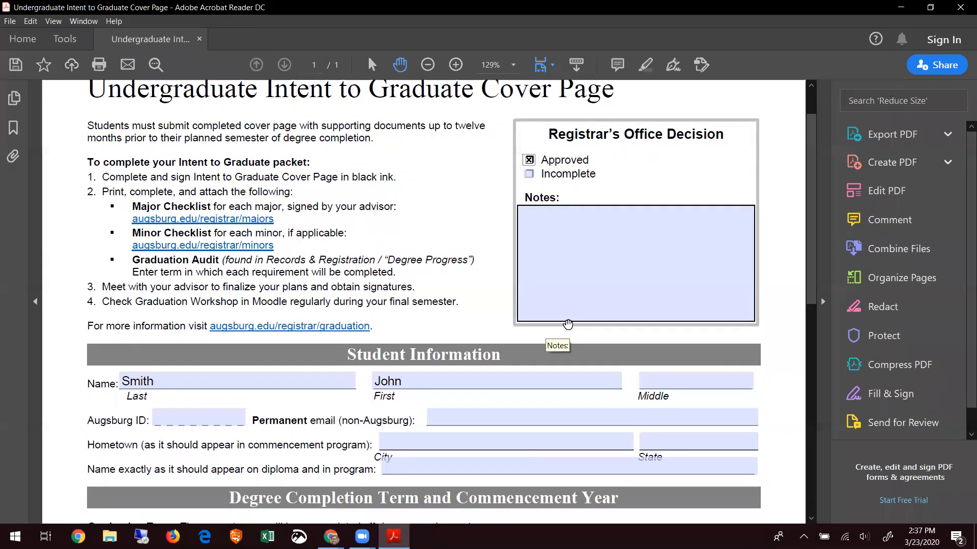
scroll(568, 324, "down", 2)
scroll(568, 324, "down", 4)
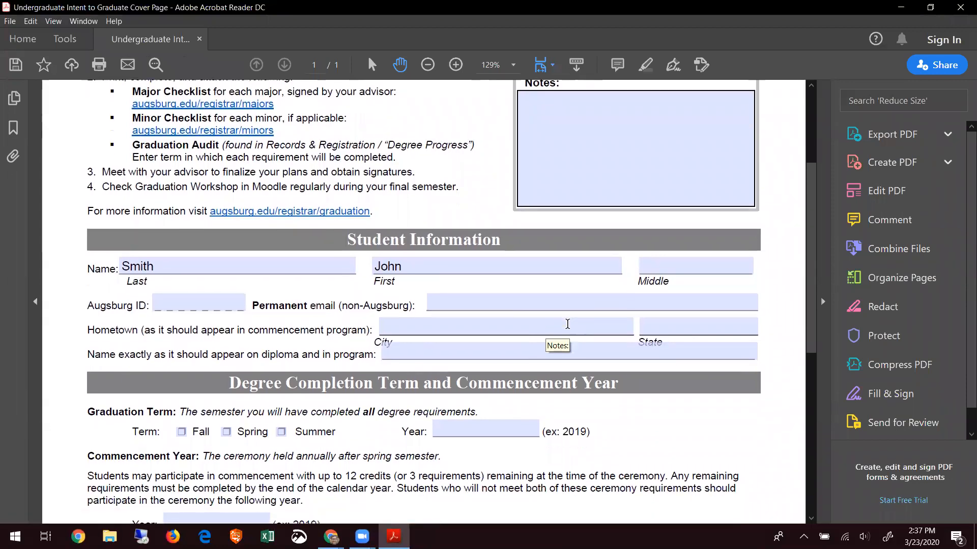
scroll(568, 324, "down", 2)
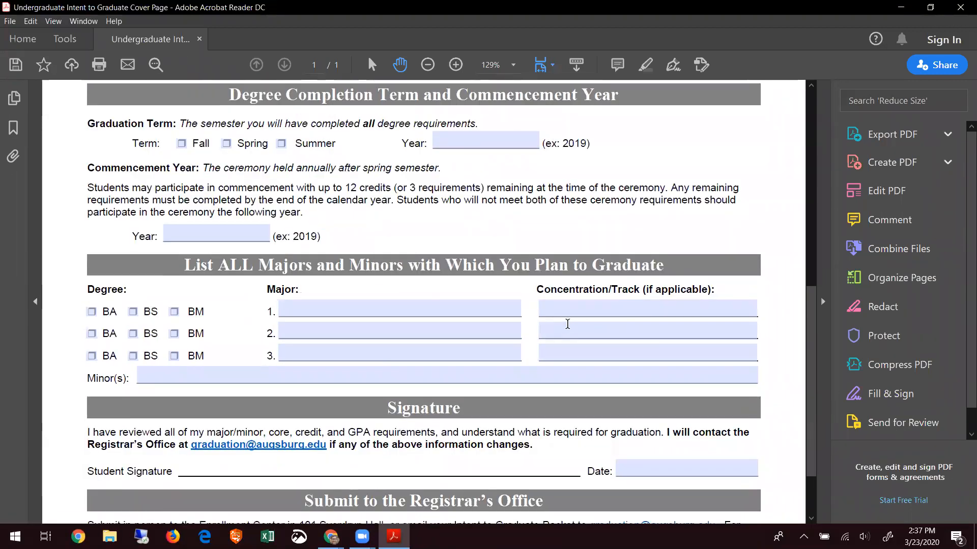
scroll(567, 324, "down", 2)
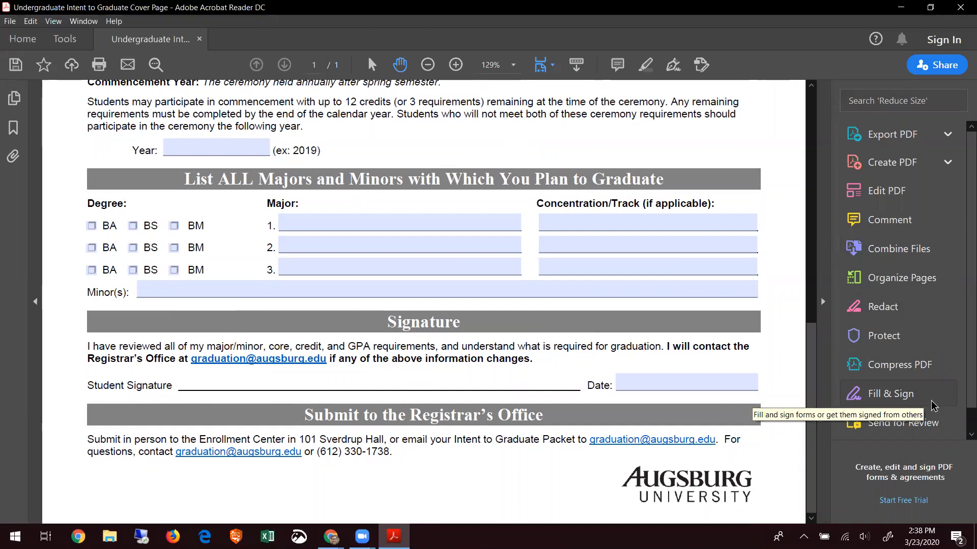
left_click(53, 22)
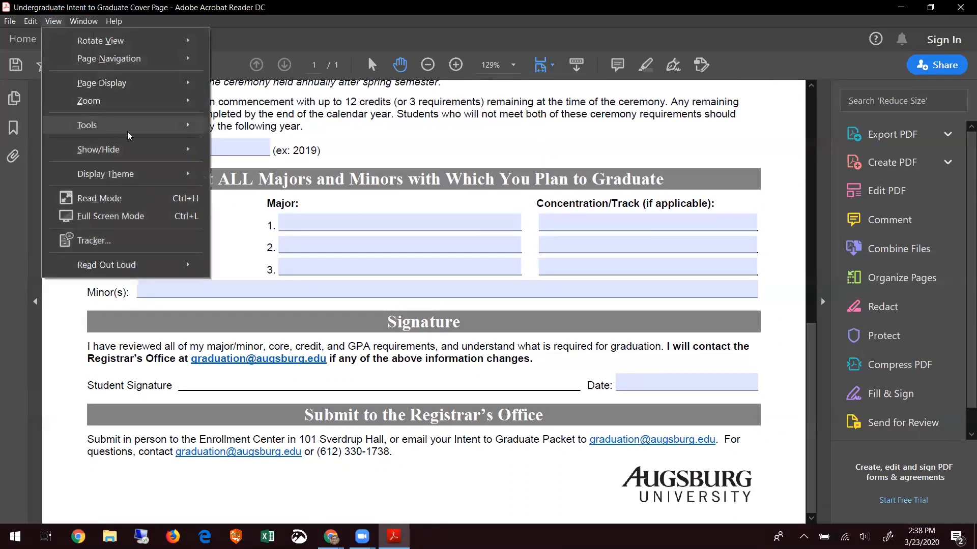
mouse_move(128, 136)
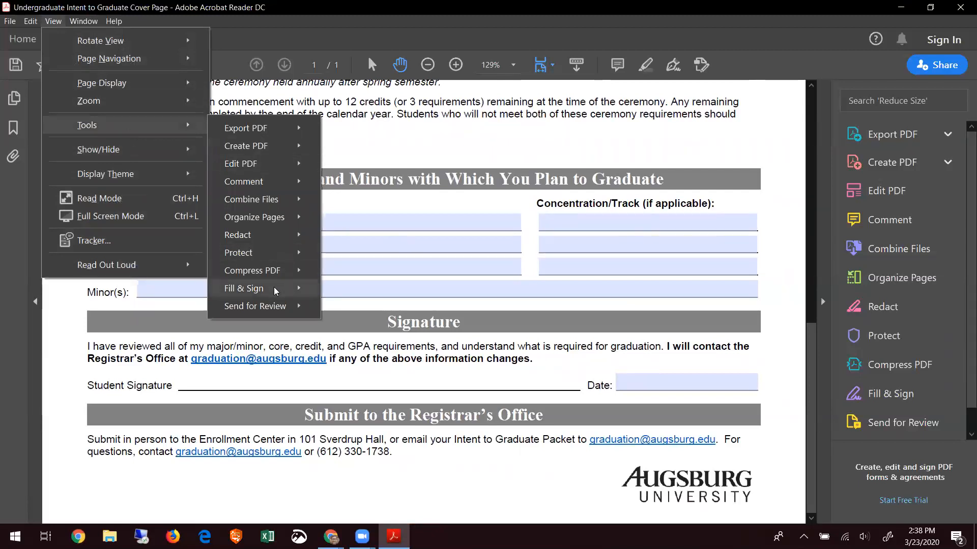
mouse_move(279, 293)
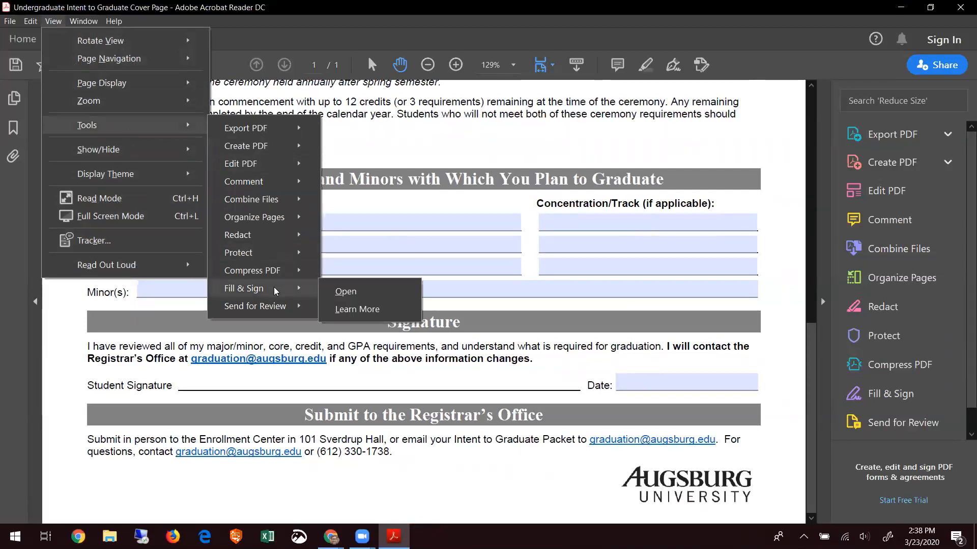
left_click(350, 292)
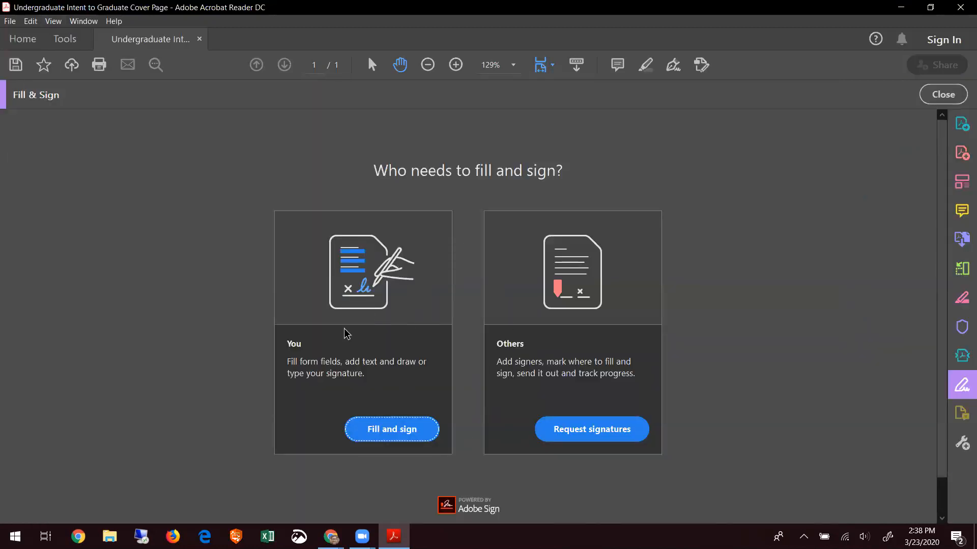
left_click(376, 436)
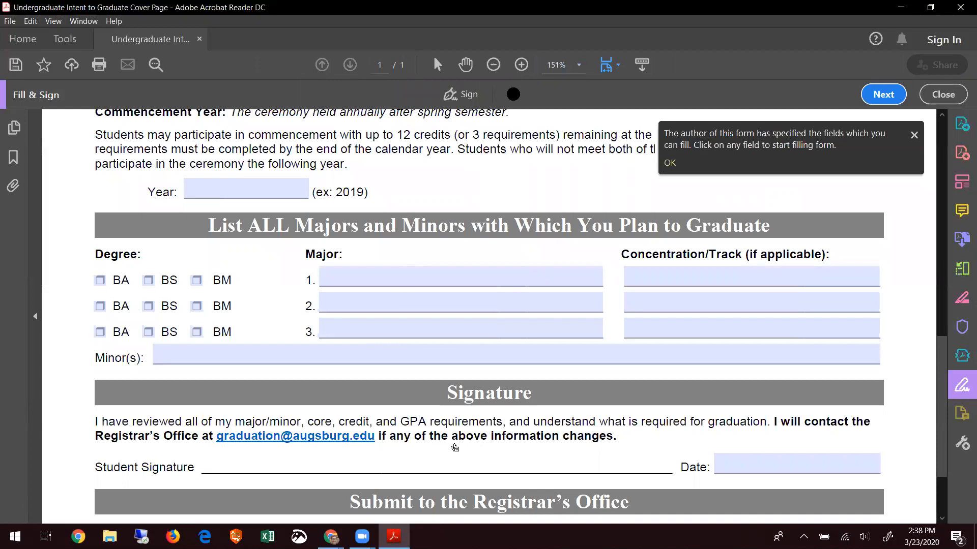
left_click(914, 135)
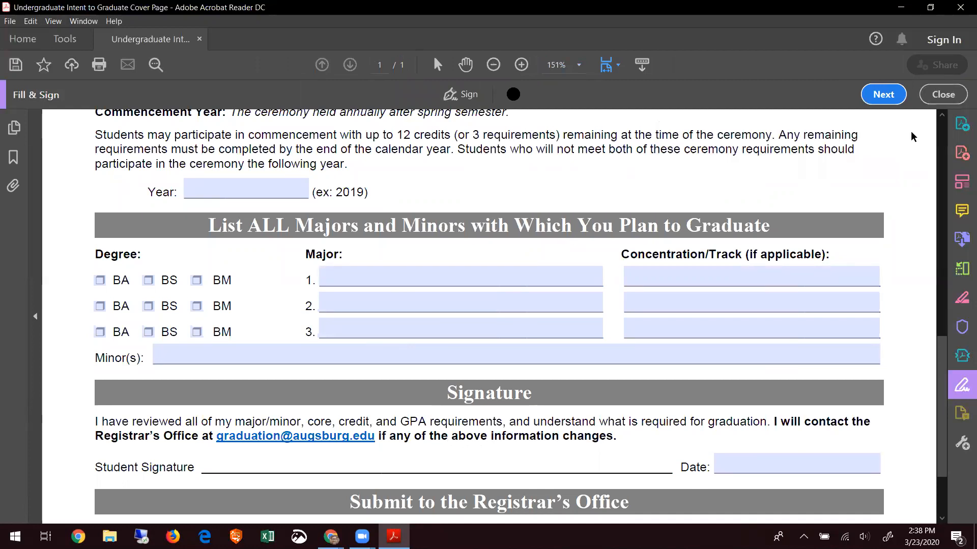
Step: Delete the saved signature and start adding a new one
left_click(462, 101)
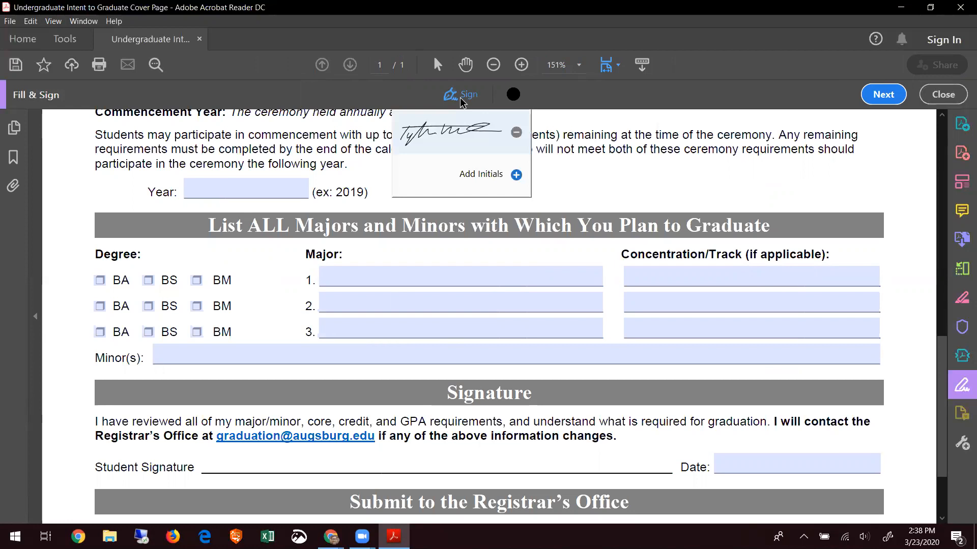
left_click(516, 133)
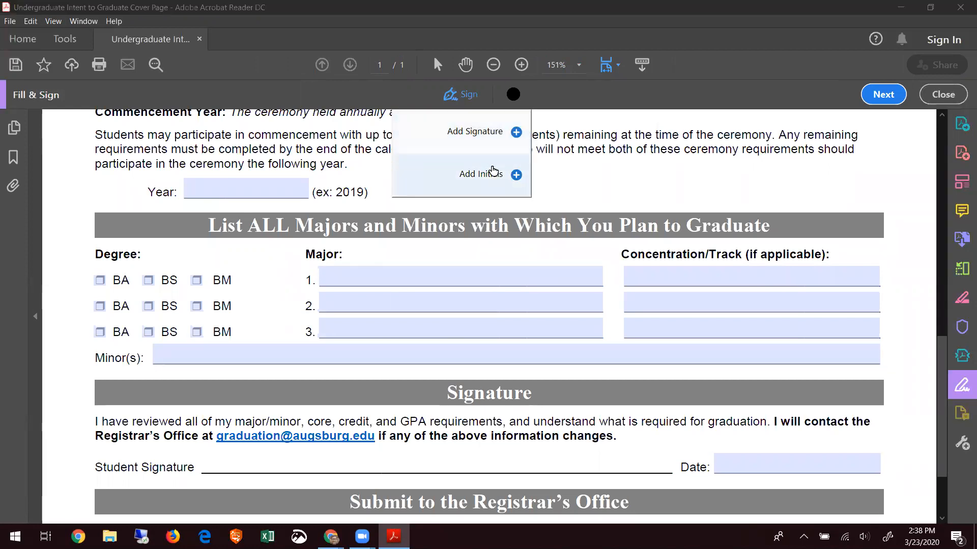
left_click(497, 135)
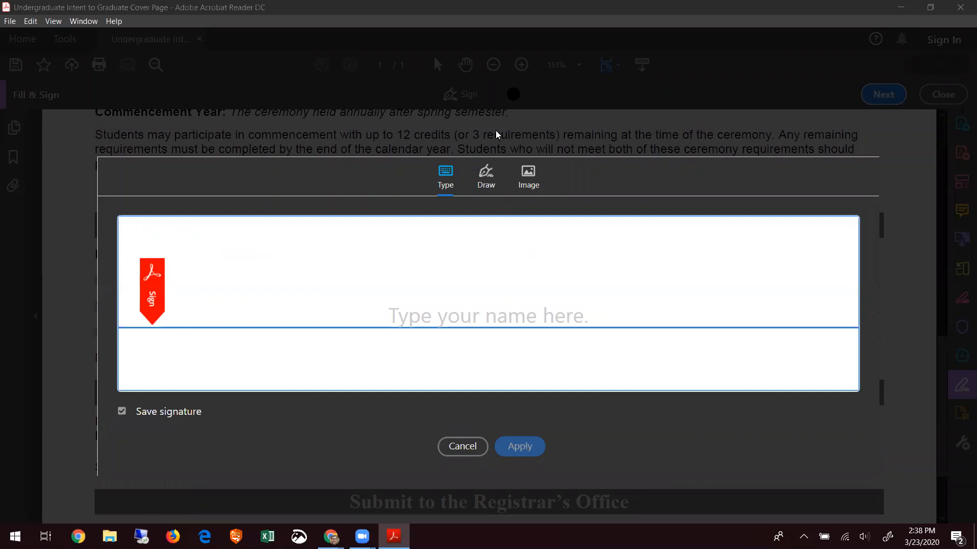
Step: Try a typed signature with the student's full name and view the available handwriting styles
type("John Smith")
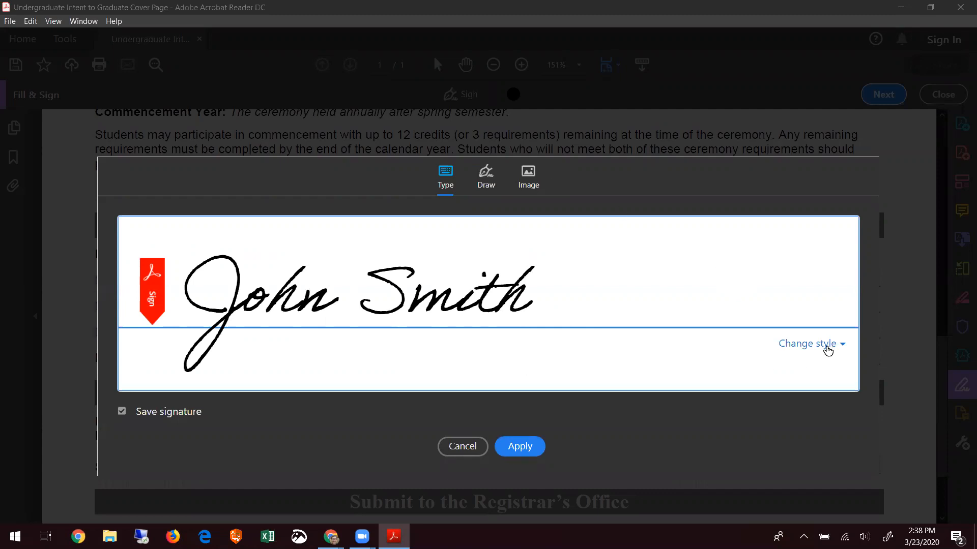
left_click(828, 350)
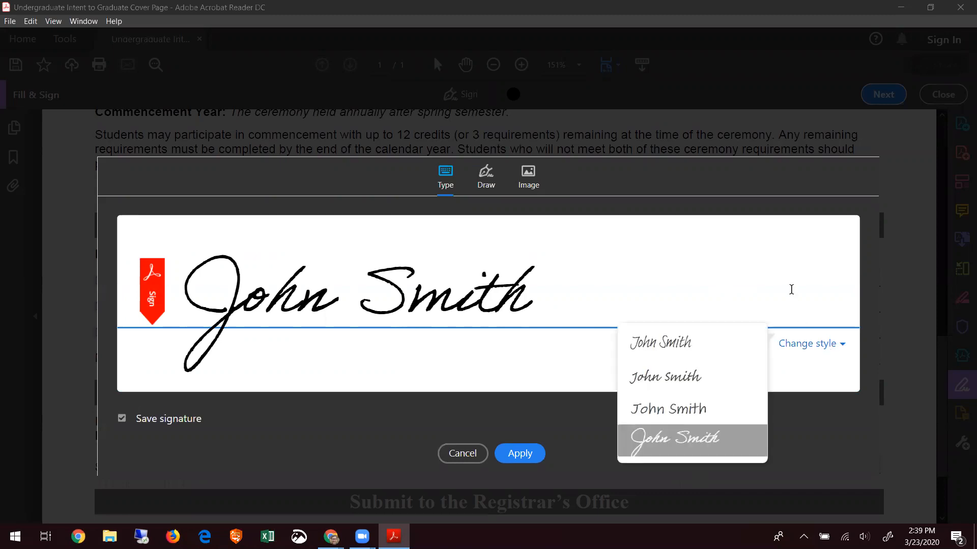
left_click(791, 290)
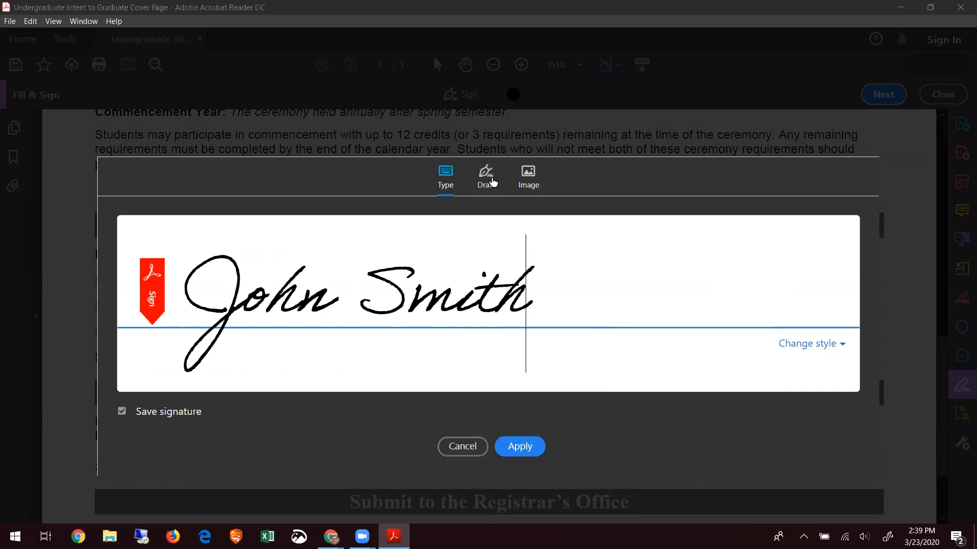
Step: Switch to a drawn signature and write the student's full name freehand across the signature line
left_click(493, 181)
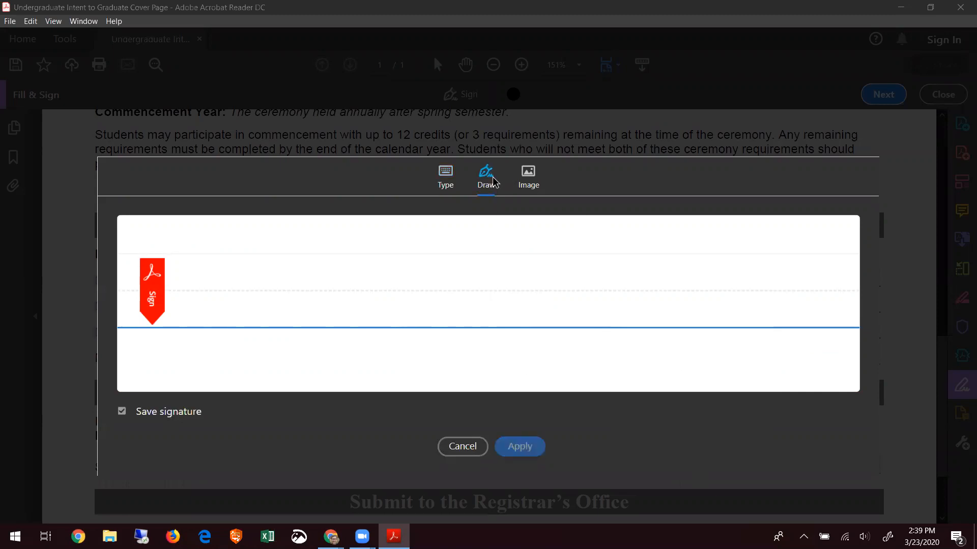
mouse_move(251, 322)
left_mouse_down()
mouse_move(248, 357)
mouse_move(306, 314)
mouse_move(336, 309)
mouse_move(472, 339)
left_mouse_up()
mouse_move(530, 261)
left_mouse_down()
mouse_move(477, 337)
mouse_move(576, 320)
mouse_move(674, 274)
mouse_move(747, 260)
mouse_move(837, 295)
left_mouse_up()
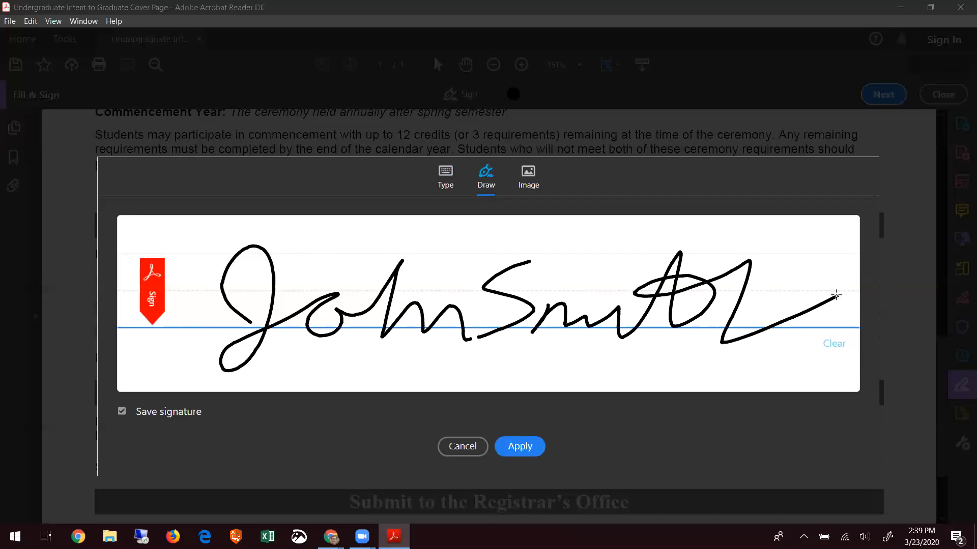
left_click(528, 177)
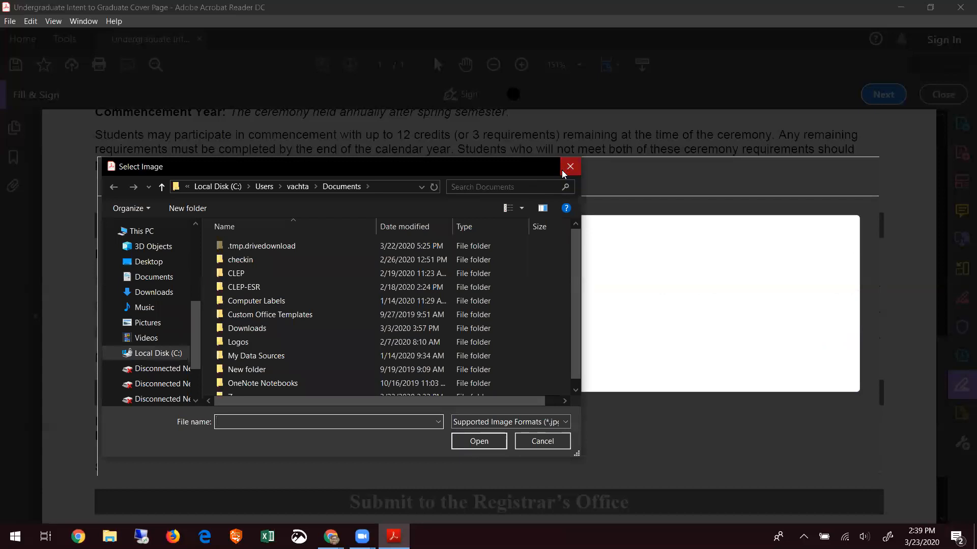
left_click(563, 173)
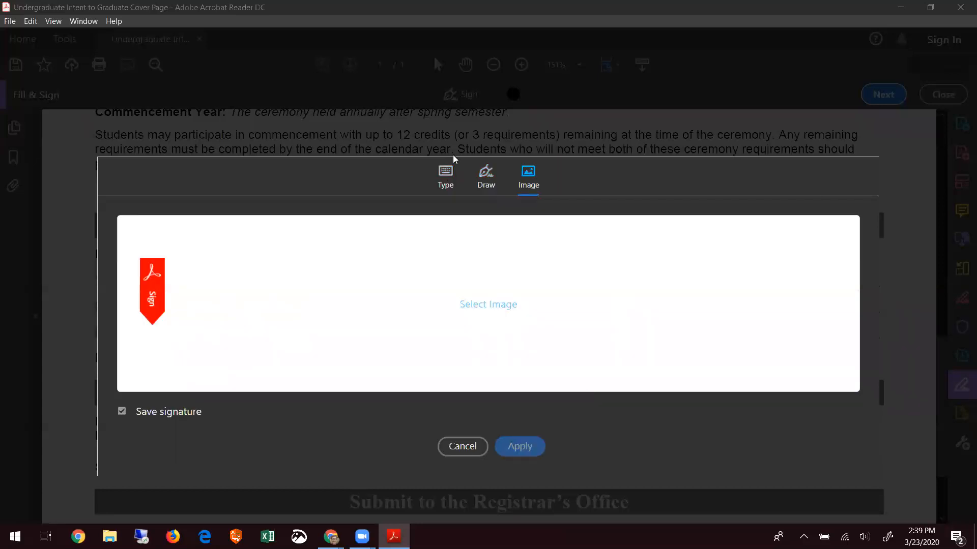
left_click(487, 174)
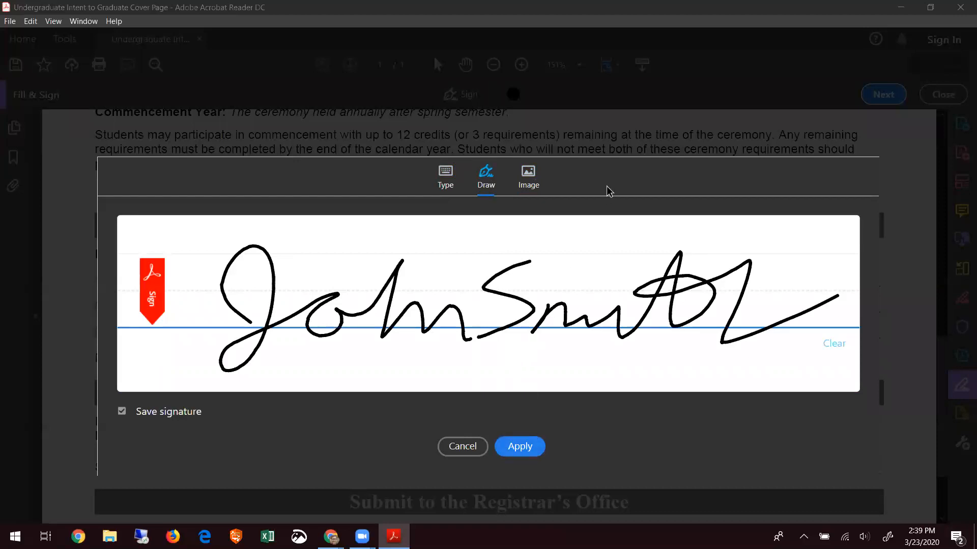
Step: Turn off saving the signature, apply the drawn signature, and place it on the Student Signature line
left_click(122, 411)
left_click(520, 440)
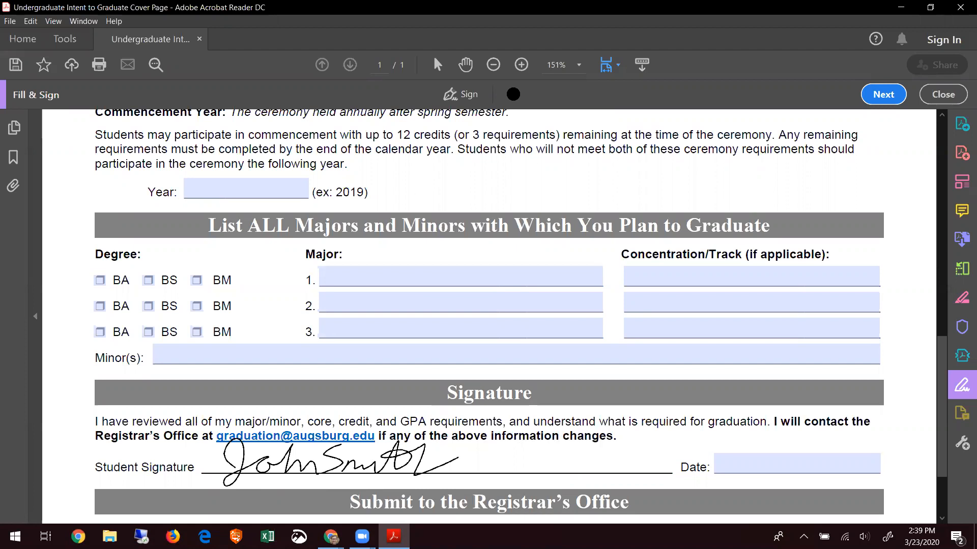
left_click(339, 458)
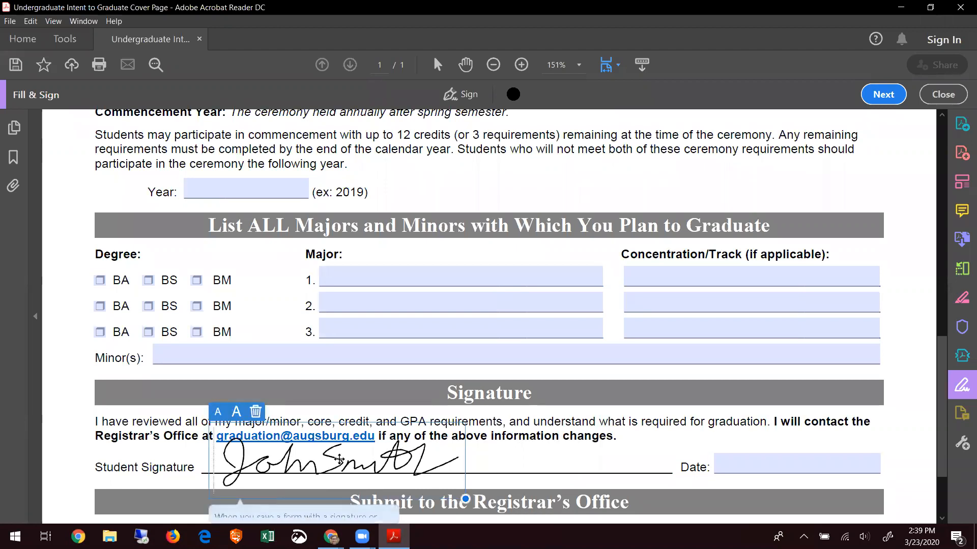
scroll(362, 358, "down", 3)
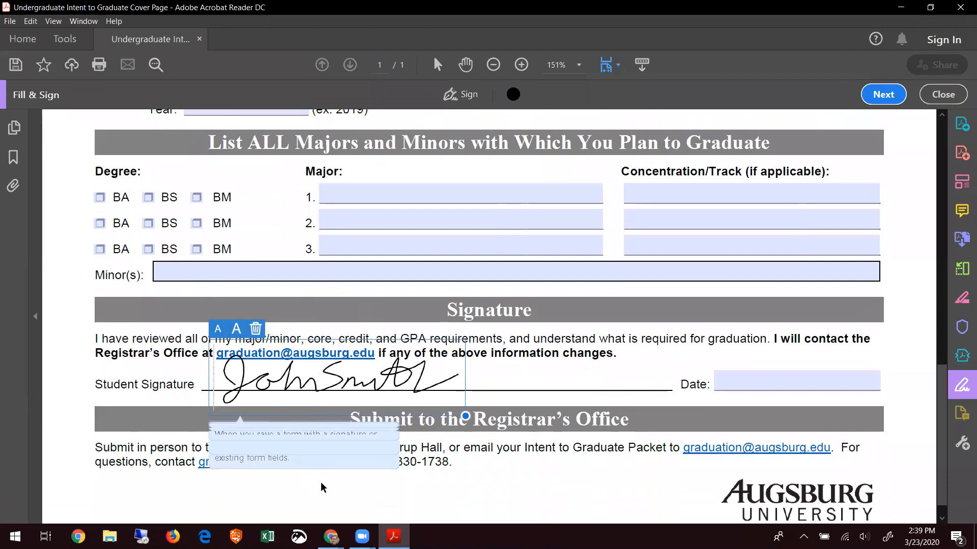
scroll(320, 482, "down", 1)
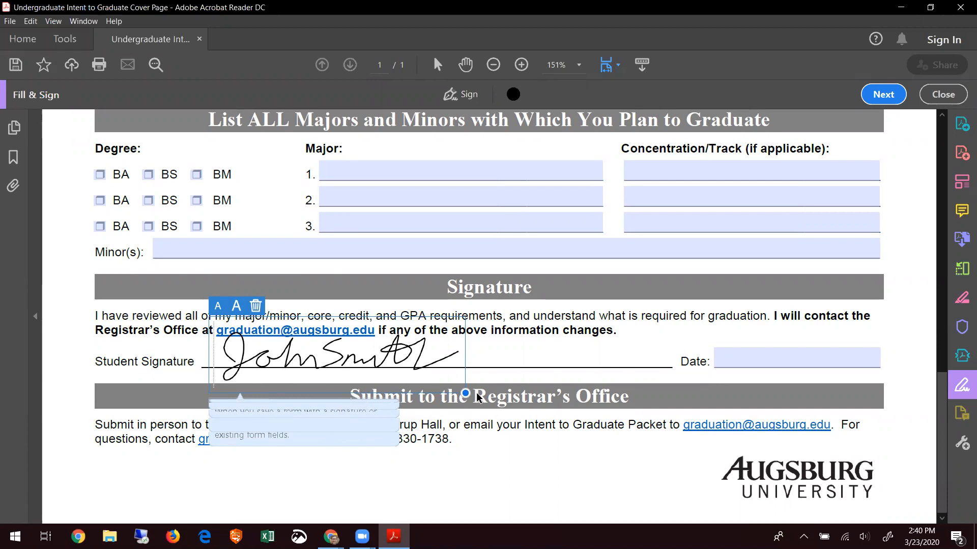
right_click(650, 370)
left_click(650, 370)
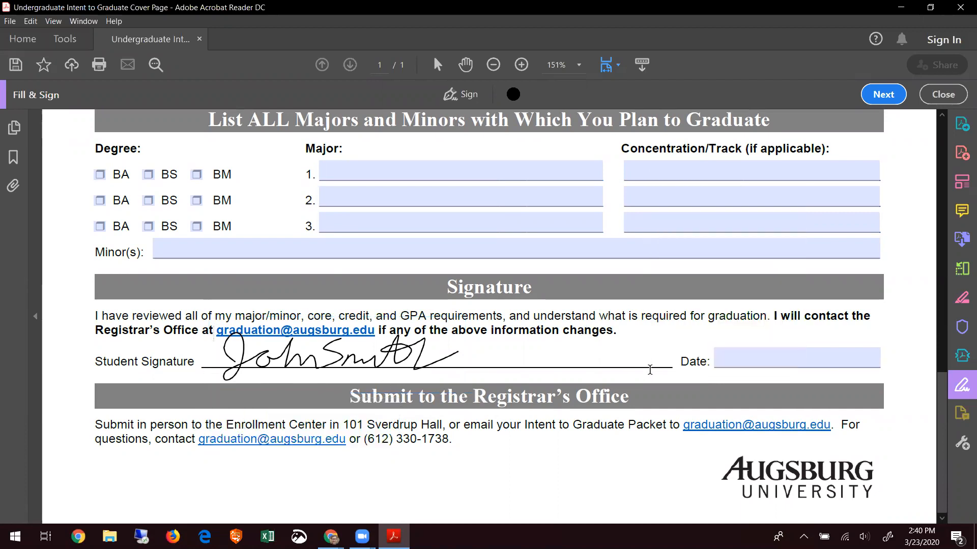
Step: Enter 03/23/2020 as the date beside the student signature
left_click(791, 359)
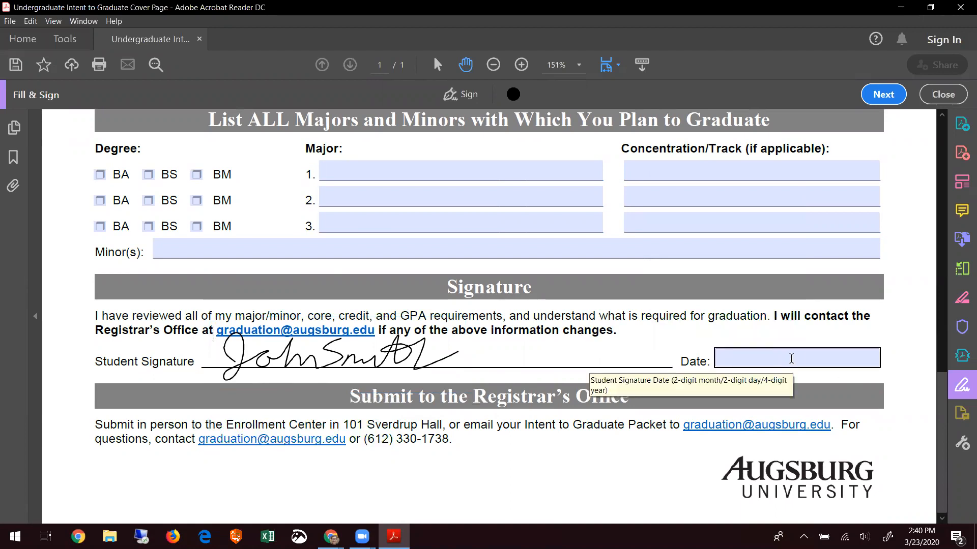
left_click(791, 359)
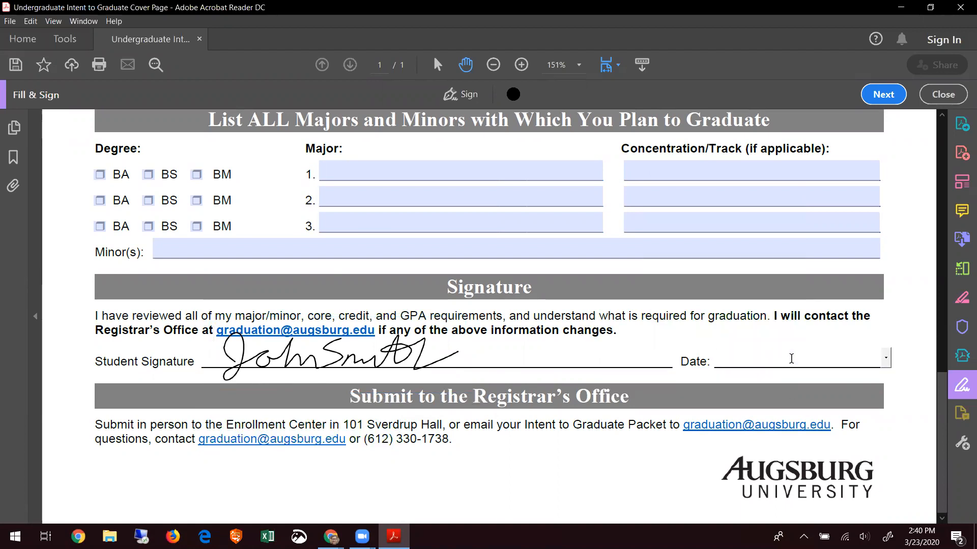
type("3/23/2020")
left_click(837, 406)
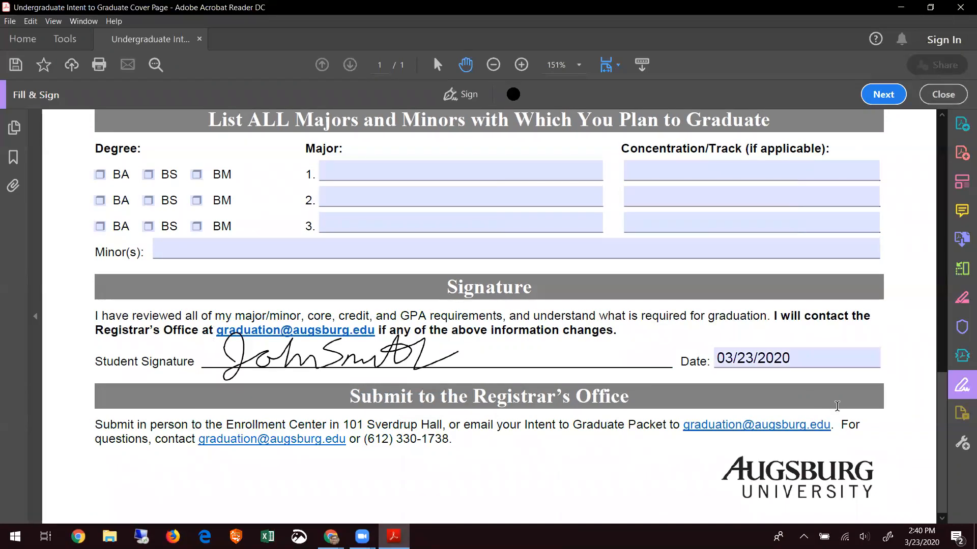
left_click(16, 65)
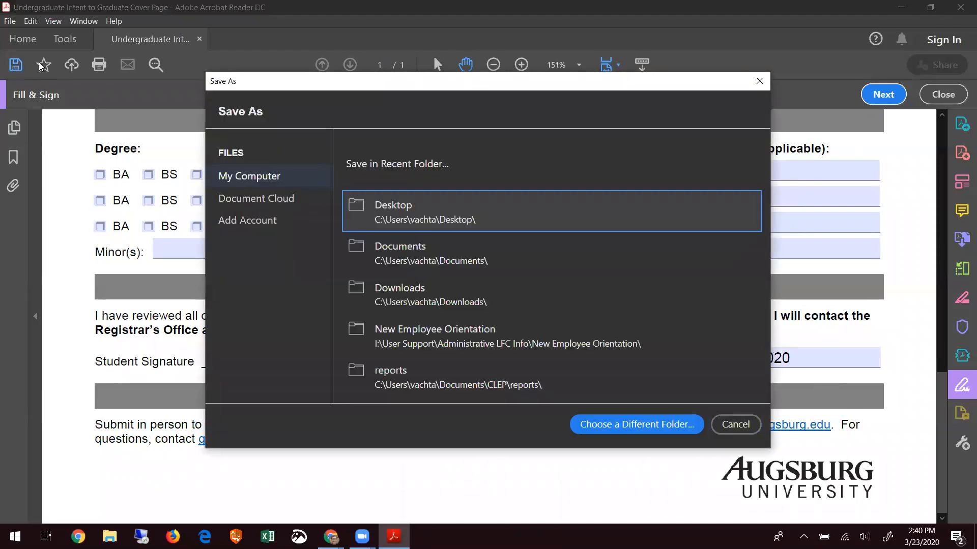
left_click(671, 428)
left_click(378, 310)
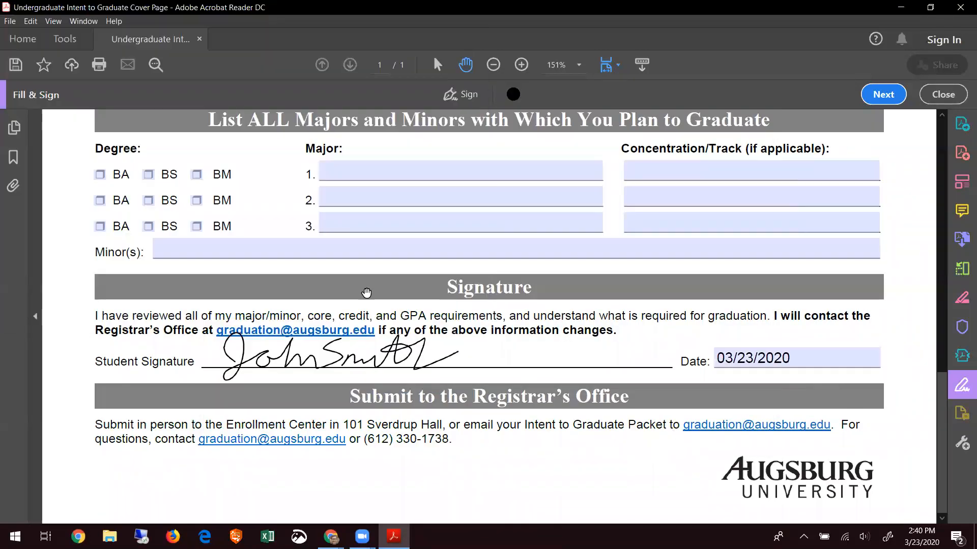
Step: Save the signed cover page to the Desktop as intent (1).pdf, replacing the existing file
left_click(15, 65)
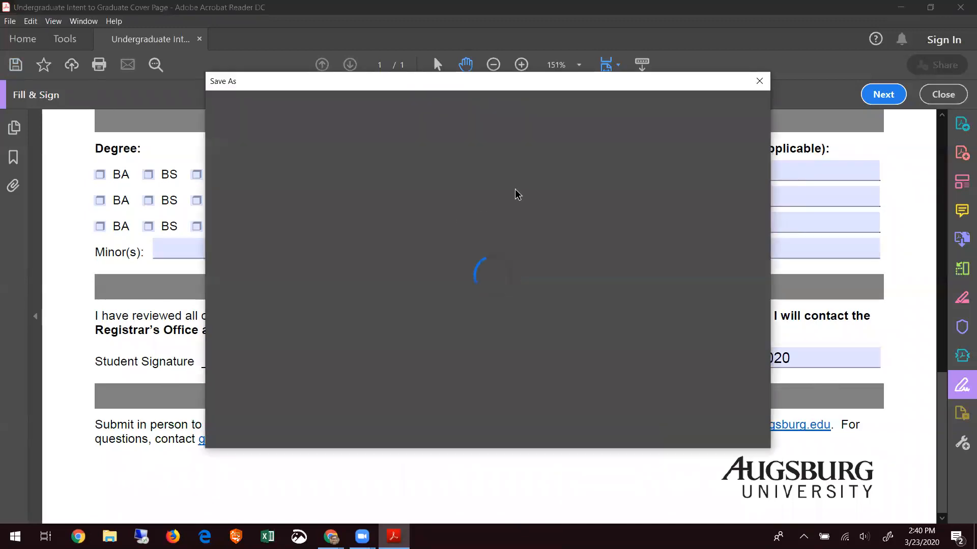
left_click(428, 224)
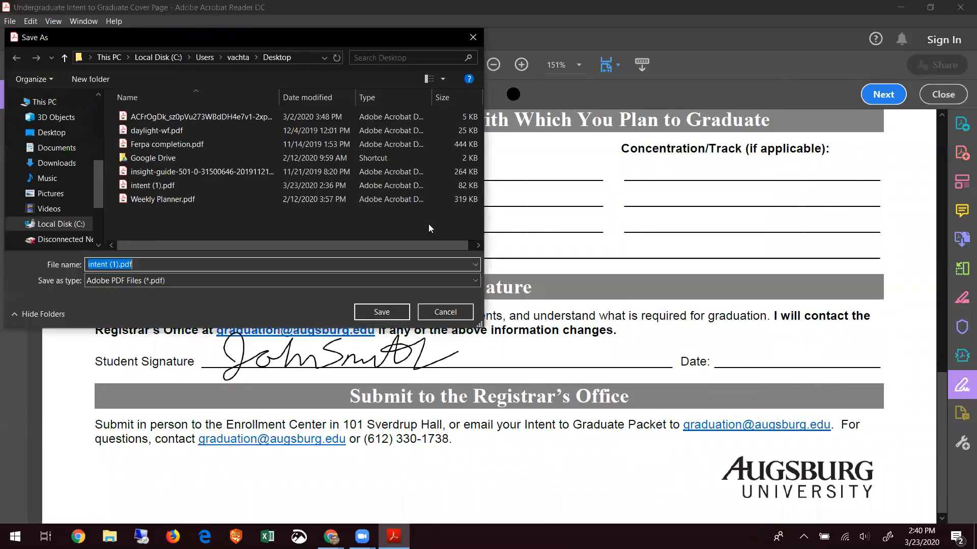
left_click(372, 316)
left_click(497, 268)
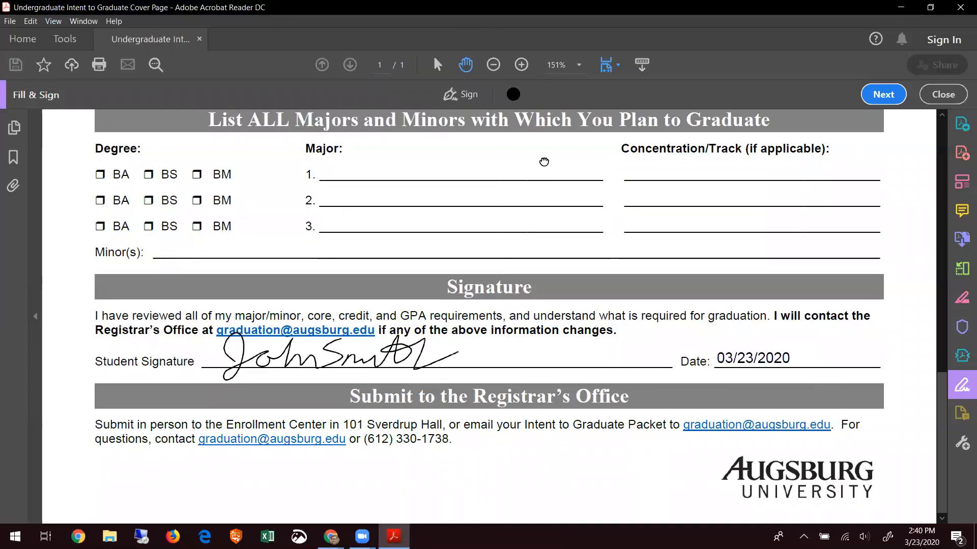
Step: Review the signed cover page from the Student Information section down to the Signature section
left_click_drag(437, 176, 443, 331)
left_click(443, 329)
scroll(442, 325, "up", 5)
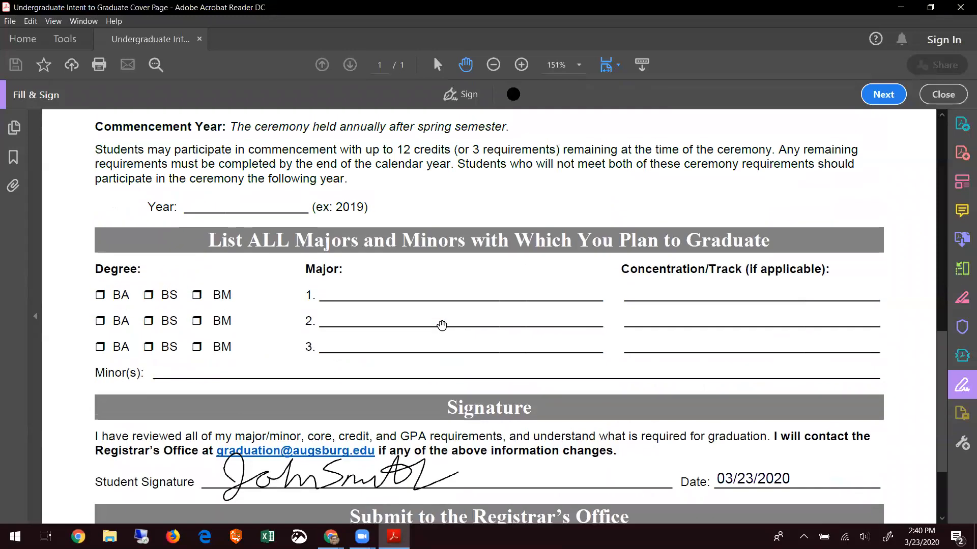
scroll(442, 326, "up", 6)
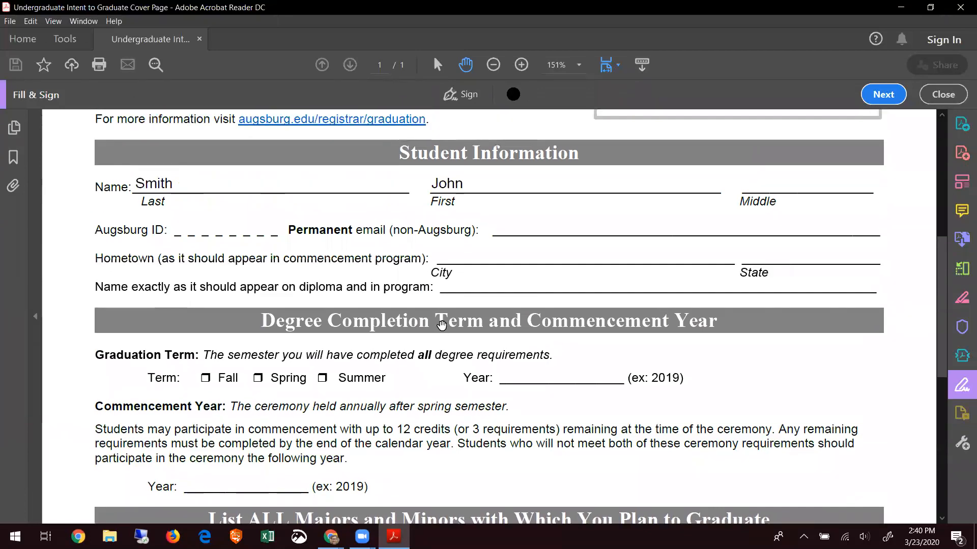
scroll(442, 324, "down", 5)
scroll(441, 325, "down", 6)
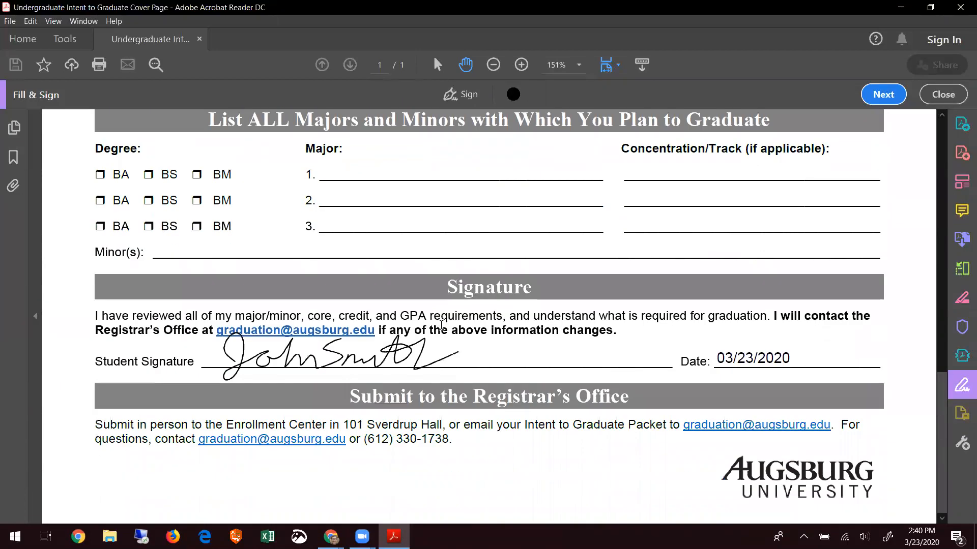
scroll(442, 326, "up", 4)
scroll(441, 325, "down", 3)
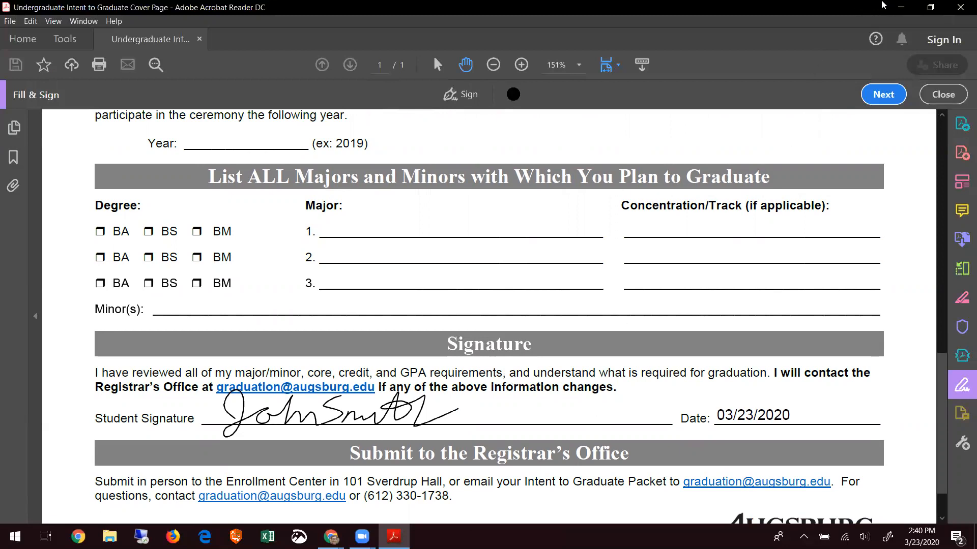
Step: Switch to Chrome and bring up the Registrar's Office Major Checklists page
left_click(902, 6)
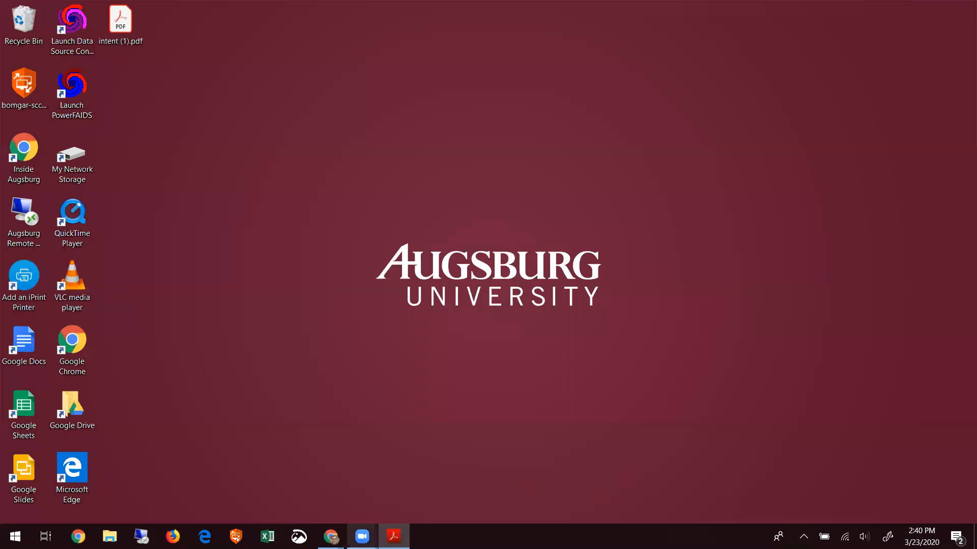
mouse_move(331, 537)
left_click(400, 477)
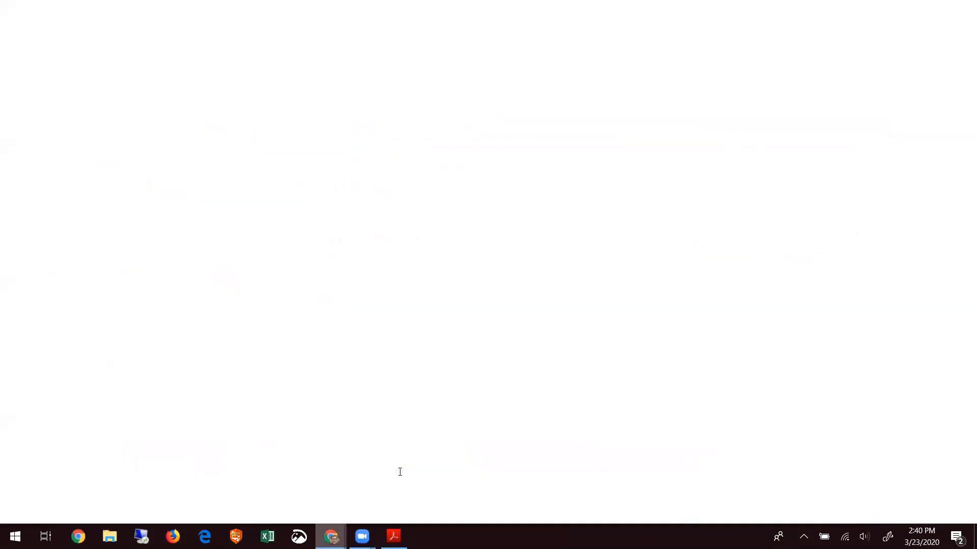
left_click(512, 6)
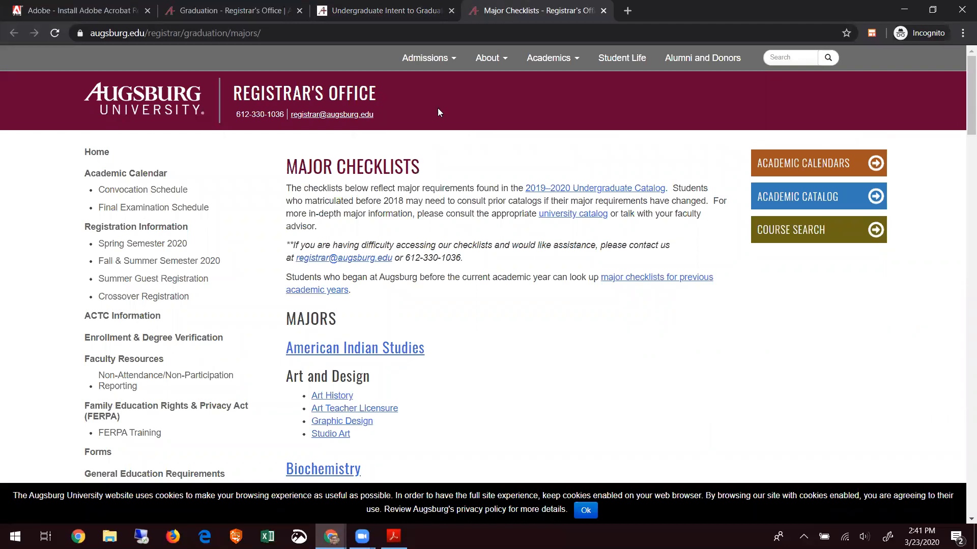
Step: Open the Biochemistry major checklist and download it to the Desktop as BIO Biochemistry 2019.pdf
scroll(527, 263, "down", 2)
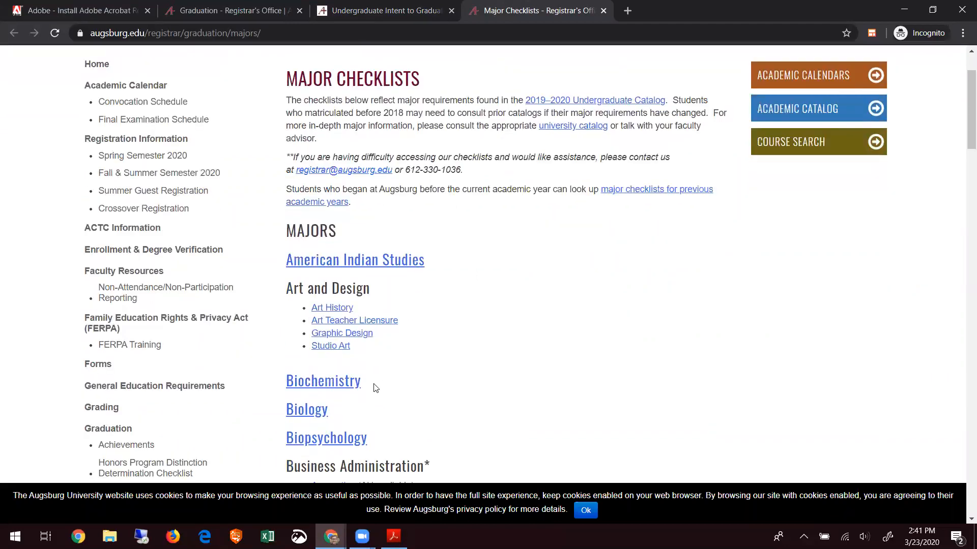
left_click(351, 388)
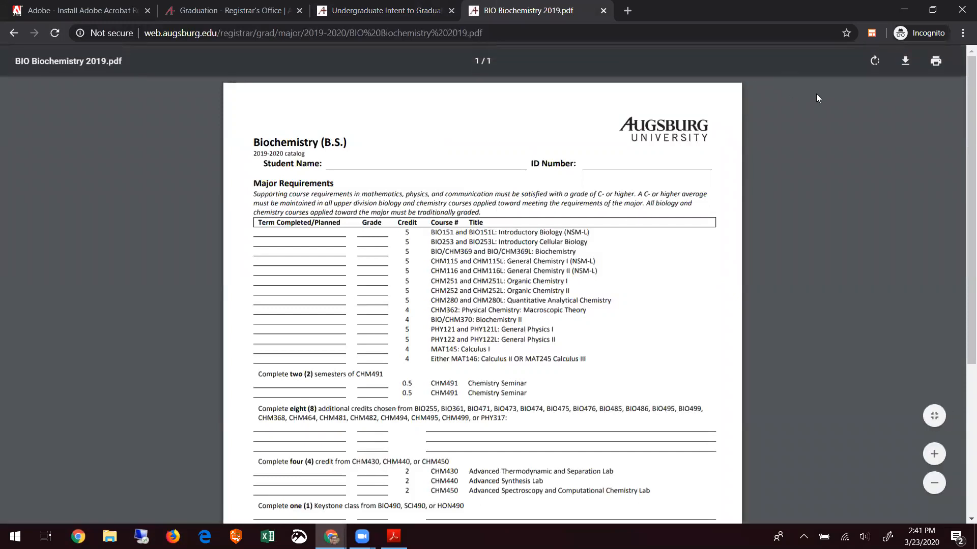
left_click(909, 62)
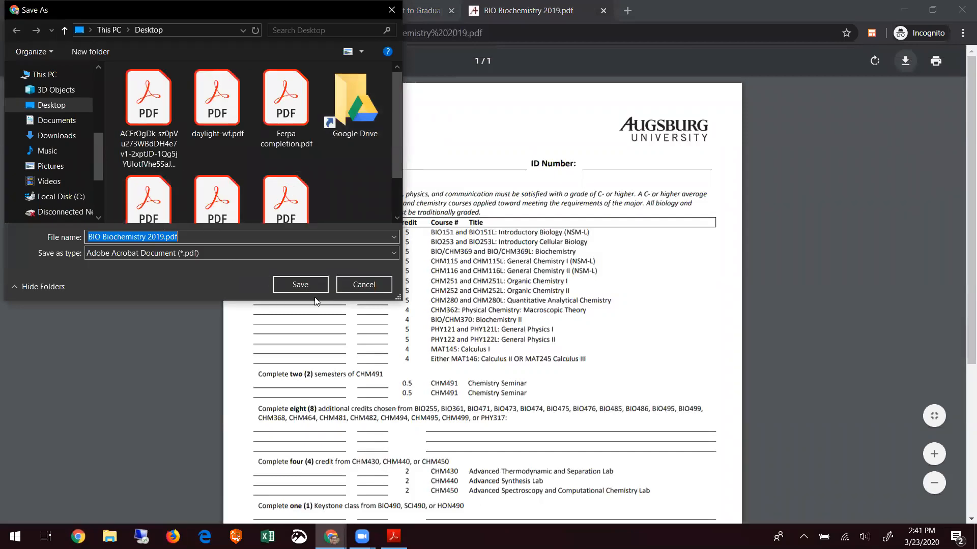
left_click(305, 284)
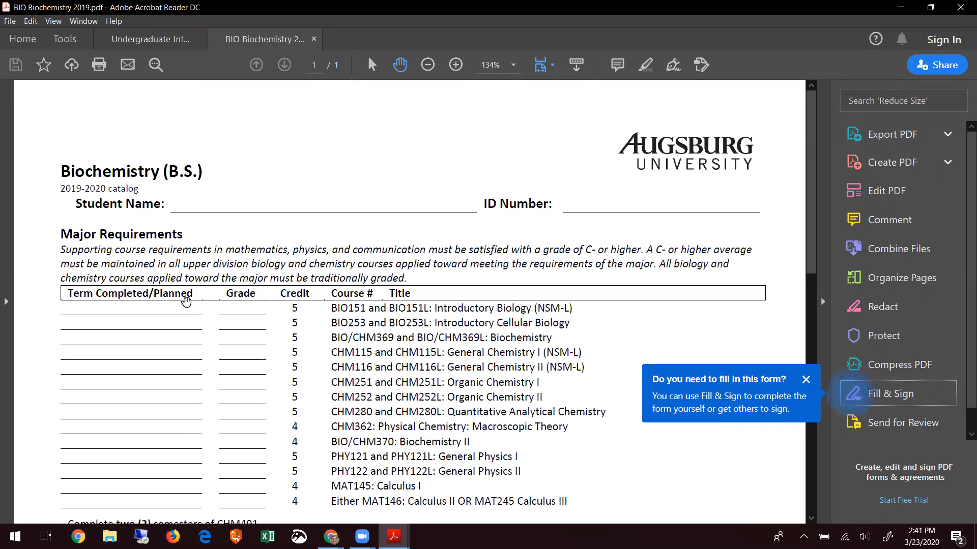
Step: Examine the Biochemistry checklist in Acrobat Reader, from the course requirements down to the student and advisor signature lines
scroll(168, 403, "down", 4)
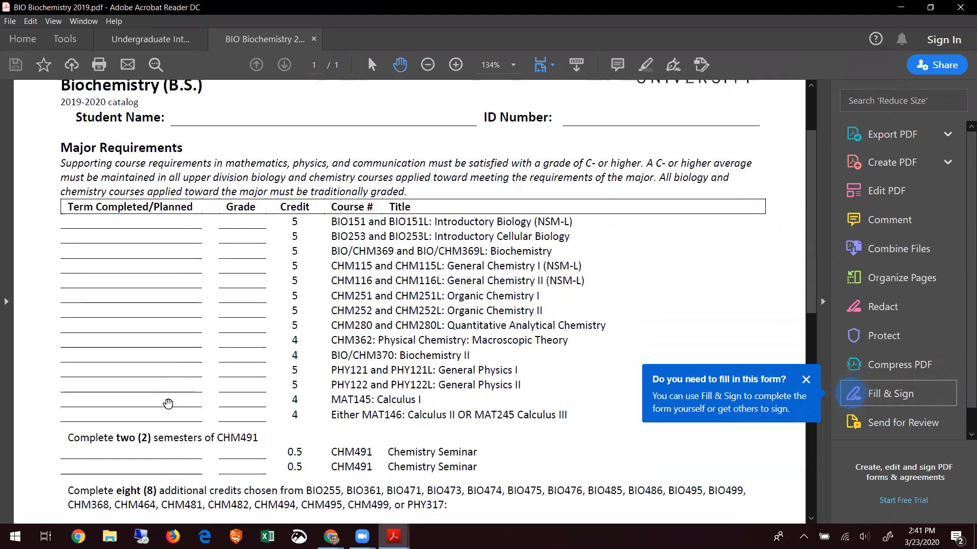
scroll(168, 404, "down", 2)
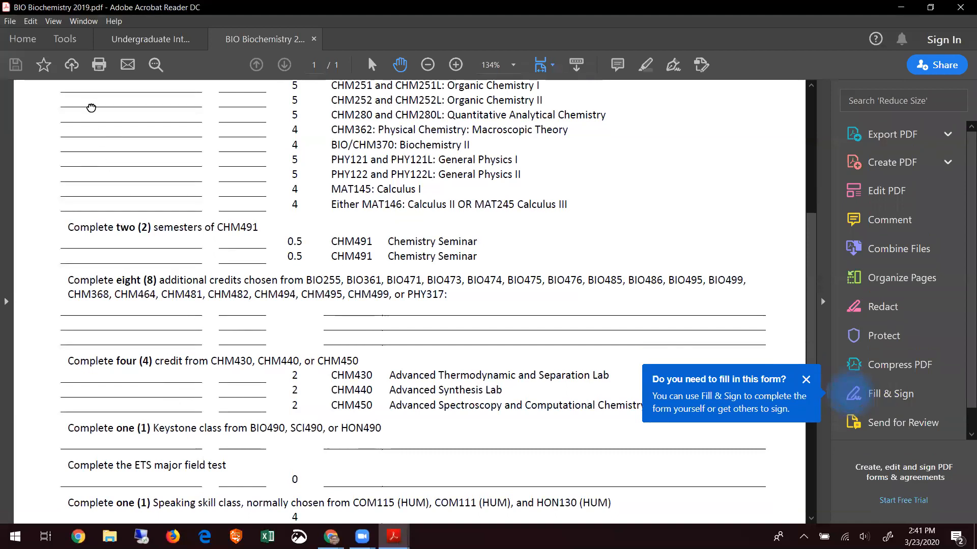
scroll(299, 274, "down", 5)
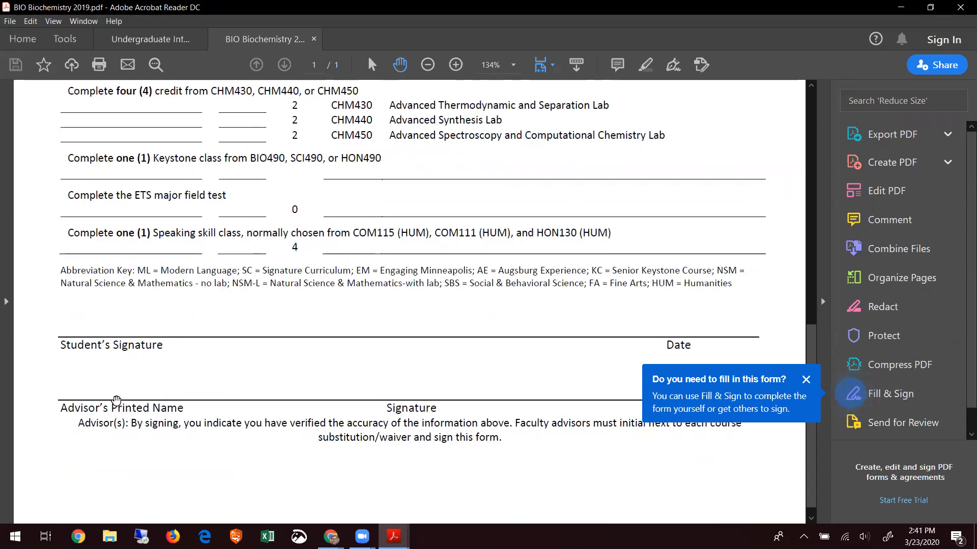
double_click(124, 196)
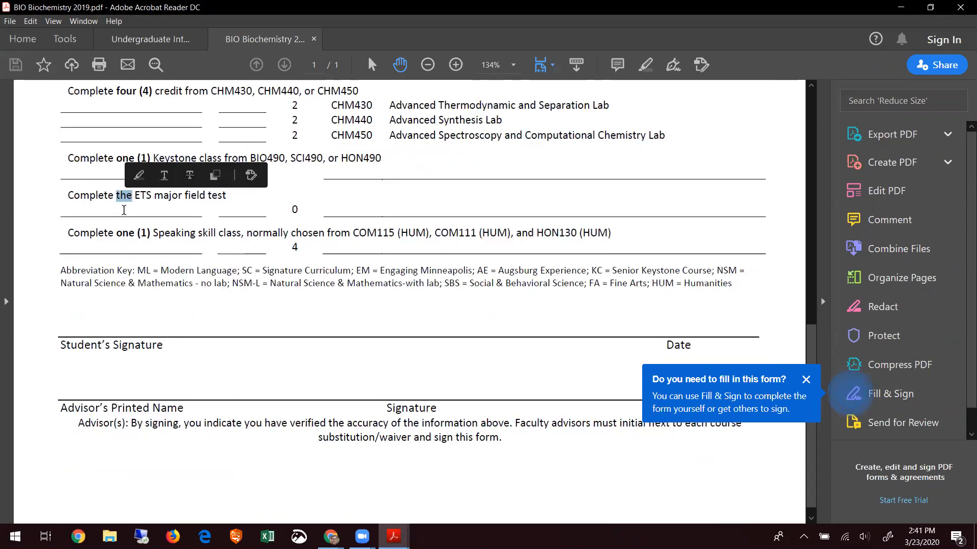
left_click(387, 204)
scroll(388, 204, "up", 1)
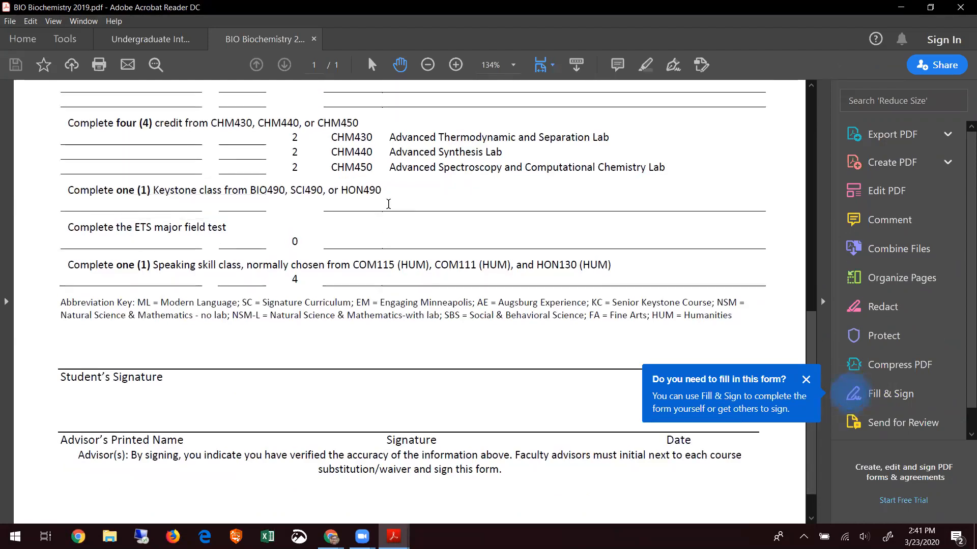
scroll(388, 204, "up", 5)
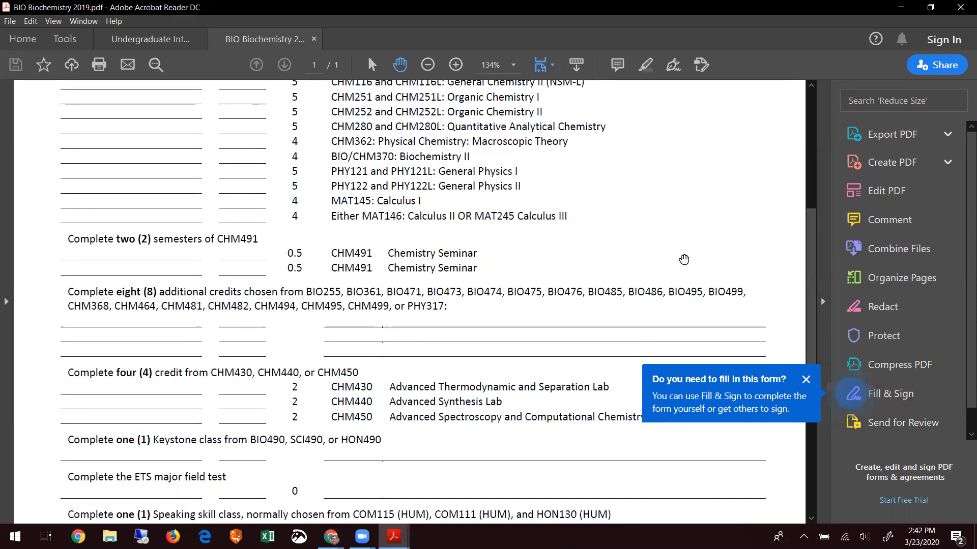
scroll(684, 260, "up", 3)
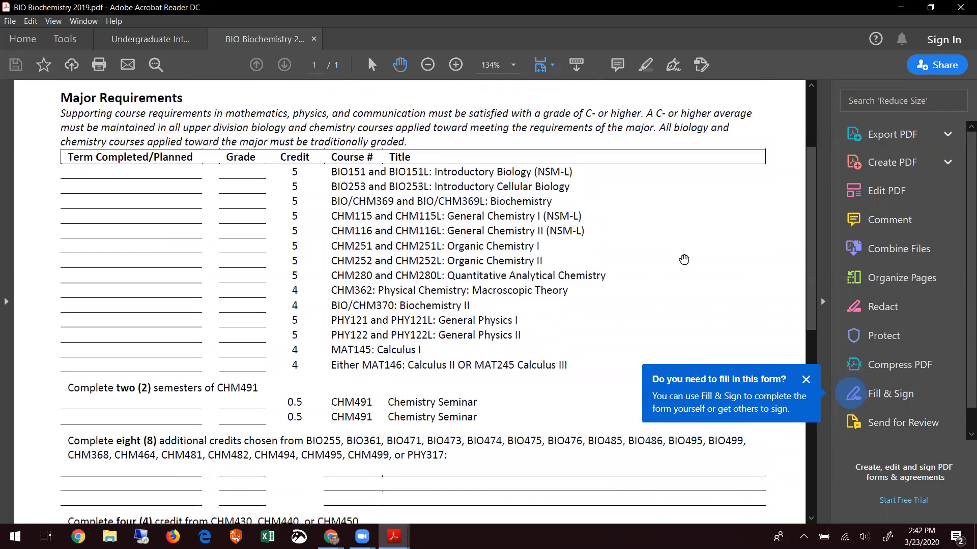
Step: Start Fill & Sign on the Biochemistry checklist for yourself and enter the student's full name on the Student Name line
left_click(901, 403)
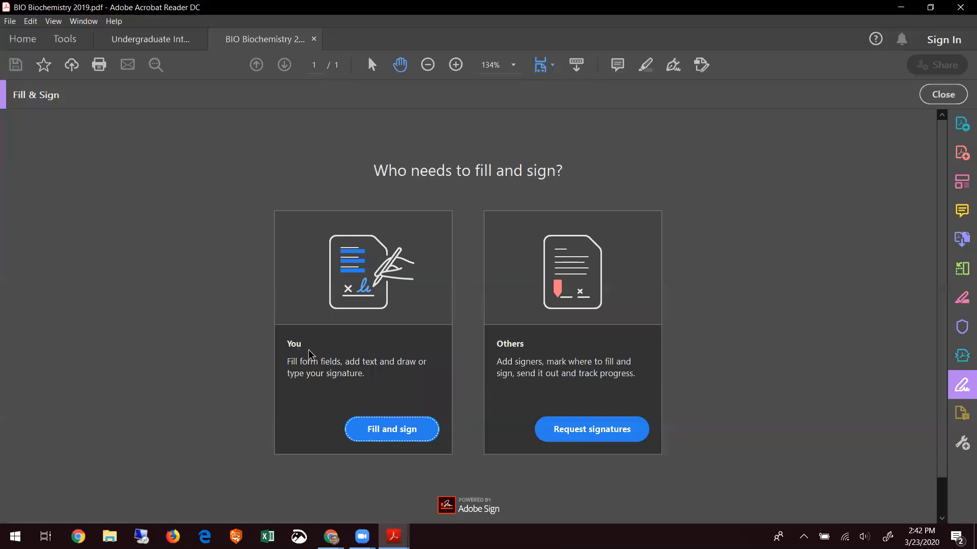
left_click(429, 432)
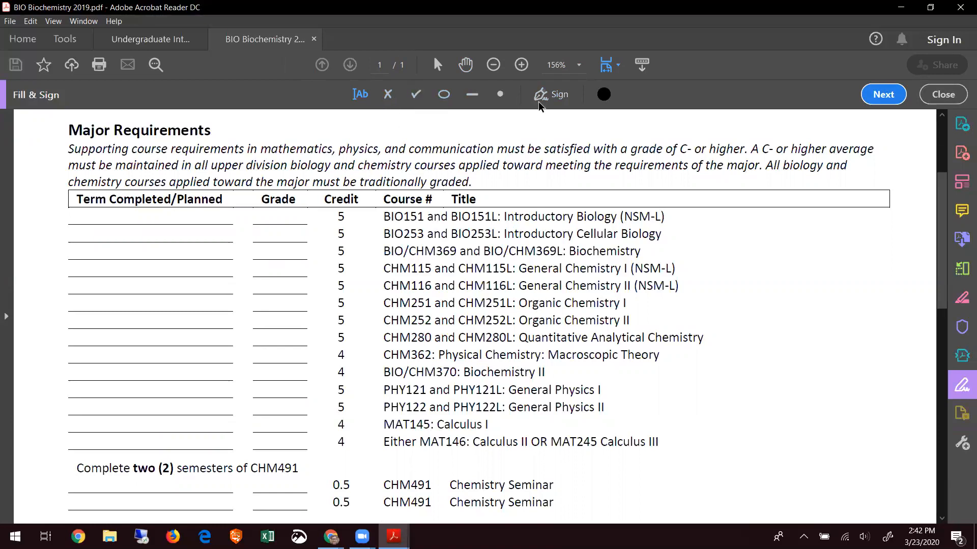
left_click(361, 95)
scroll(373, 221, "up", 3)
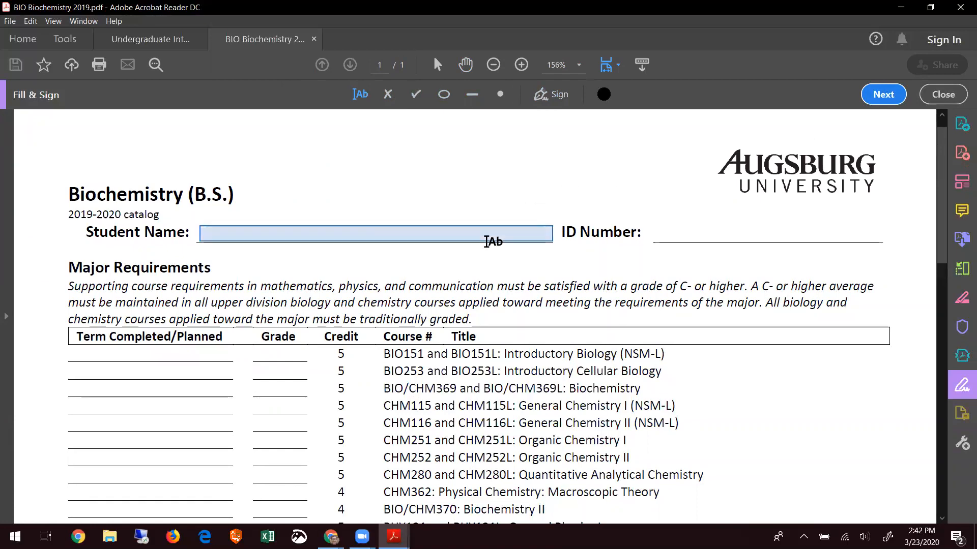
left_click(224, 232)
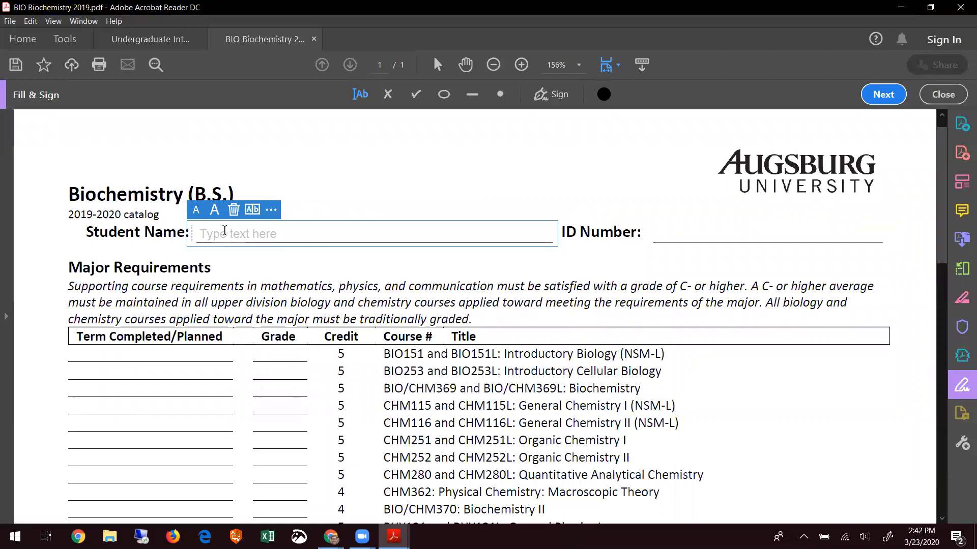
type("J")
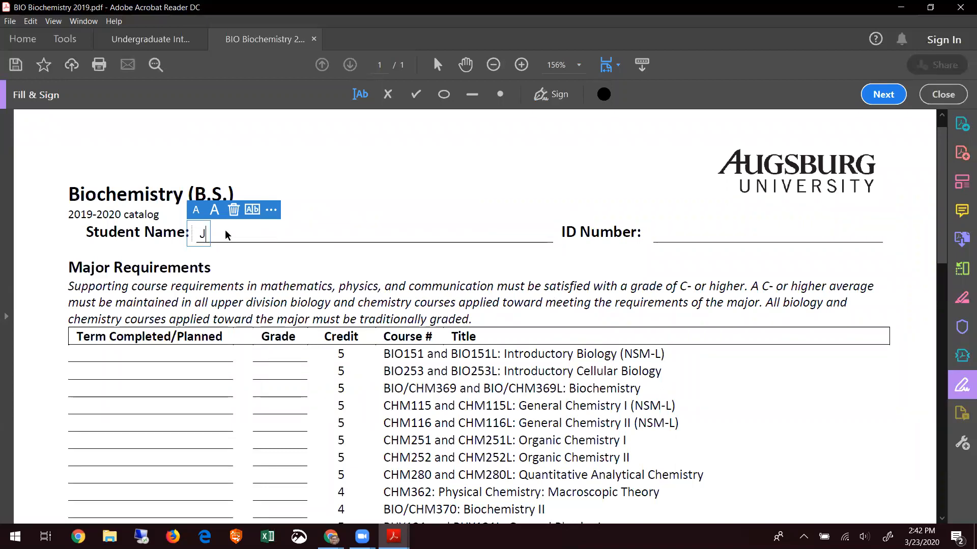
type("ohn Smith")
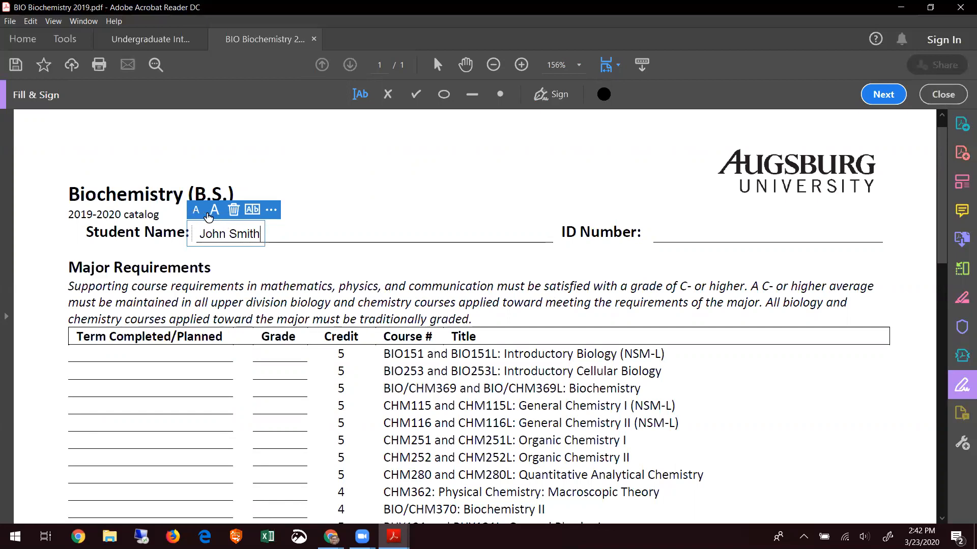
Step: Adjust the text size of the Student Name entry so it is slightly larger than the default
left_click(216, 210)
left_click(215, 209)
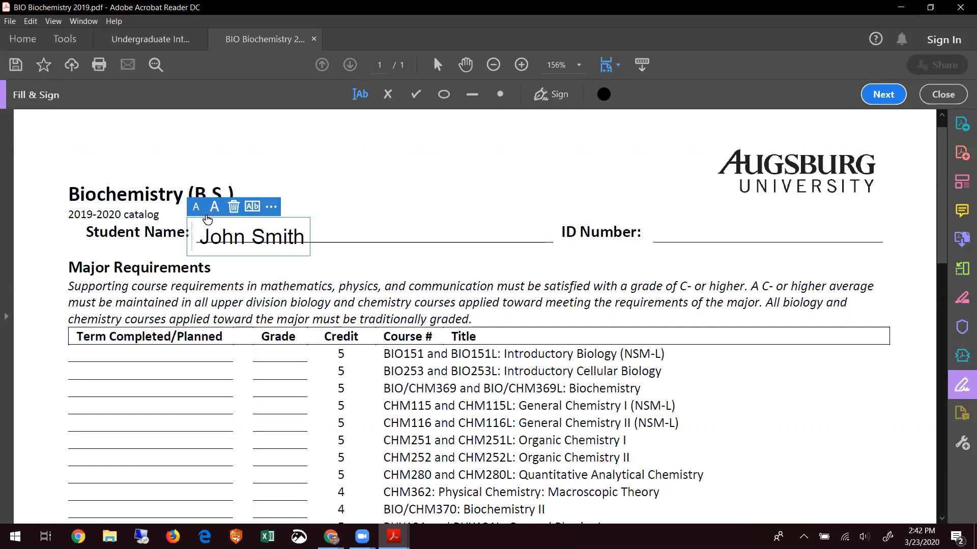
left_click(196, 208)
left_click(197, 208)
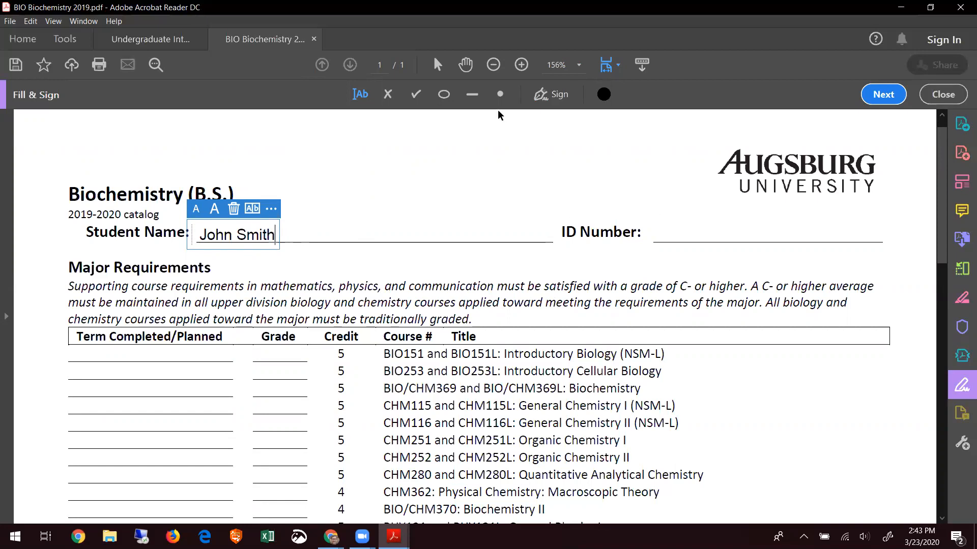
Step: Add the sample texts "sadfasdf" and "afaskljdfjasf" in the blank area above the Student Name line, deleting each one
left_click(460, 153)
left_click(460, 152)
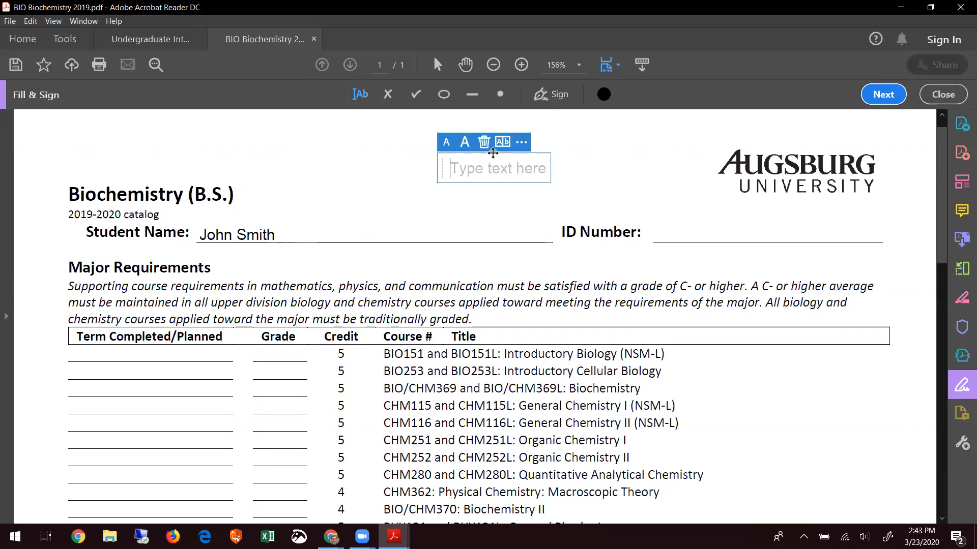
type("sadfasdf")
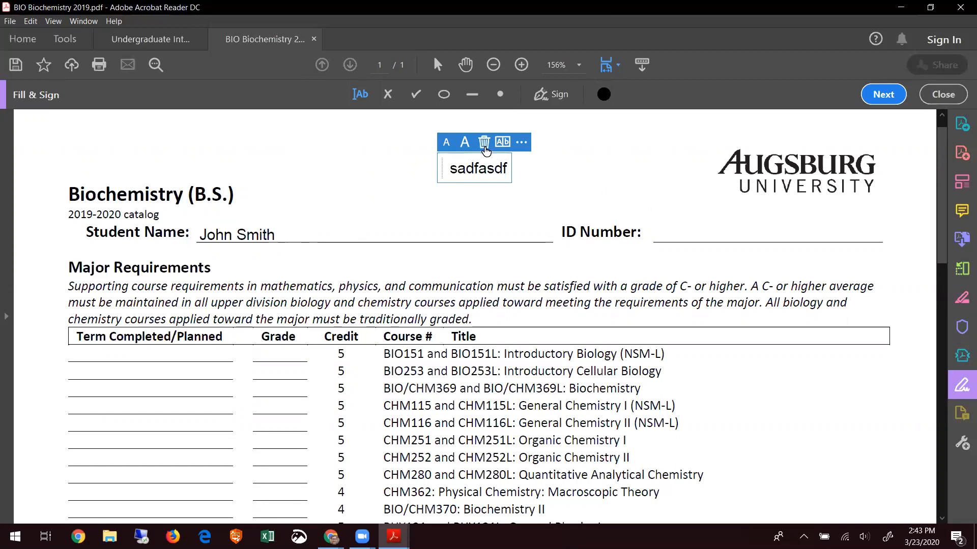
left_click(484, 142)
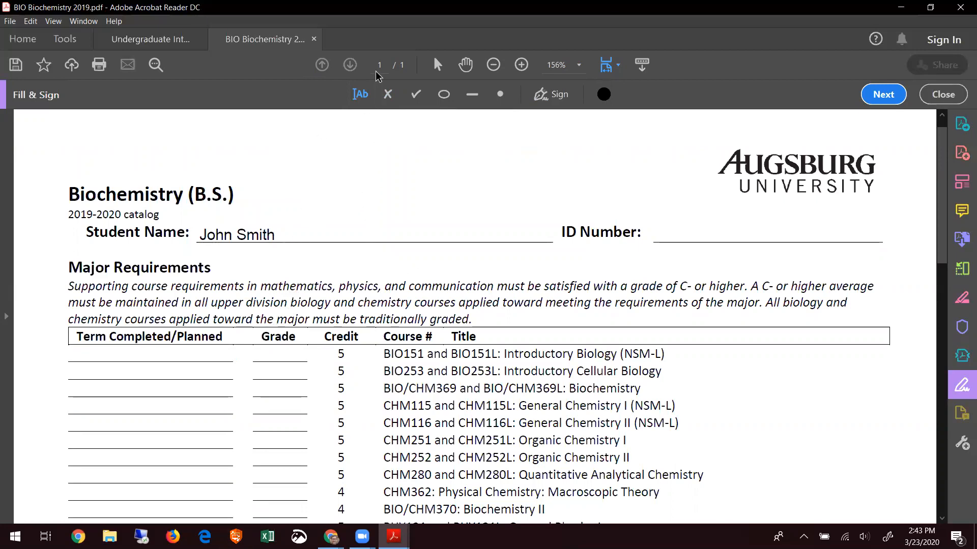
left_click(320, 167)
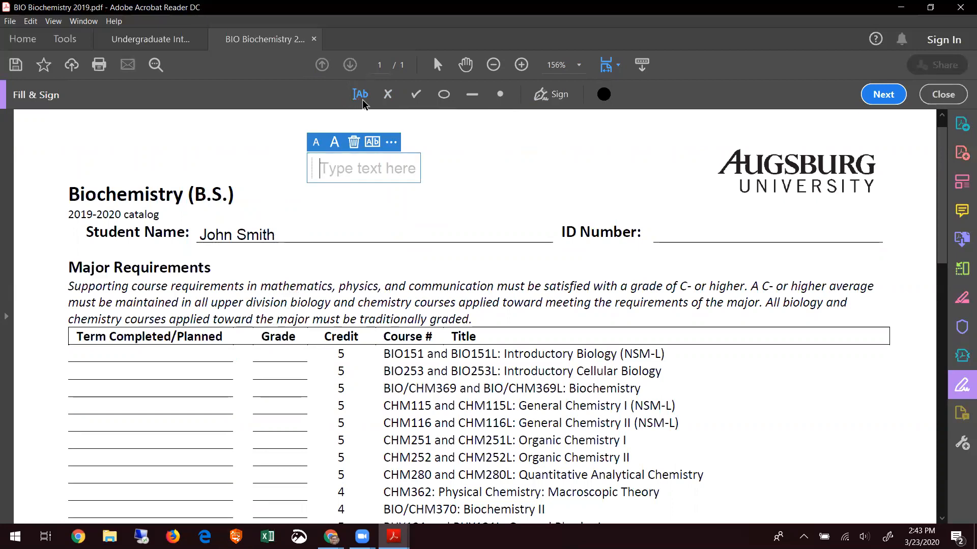
type("afaskljdfjasf")
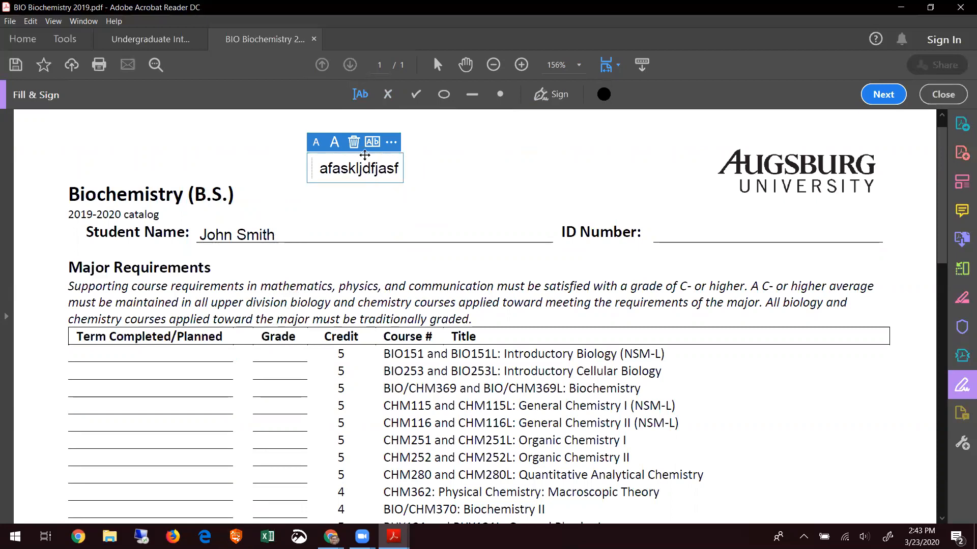
left_click(356, 143)
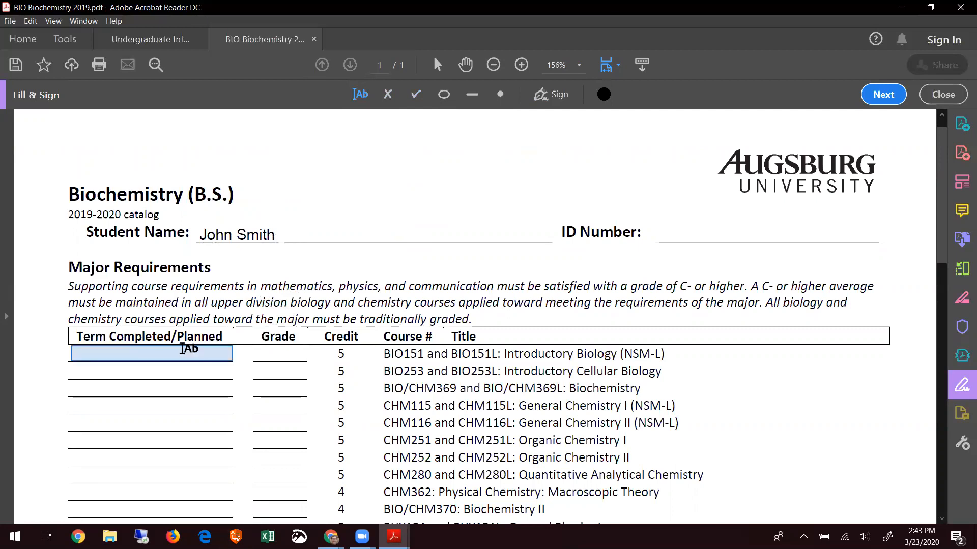
Step: Enter Winter as the term completed and A+ as the grade for the BIO151 and BIO151L course row
left_click(155, 357)
type("Winter")
key("Tab")
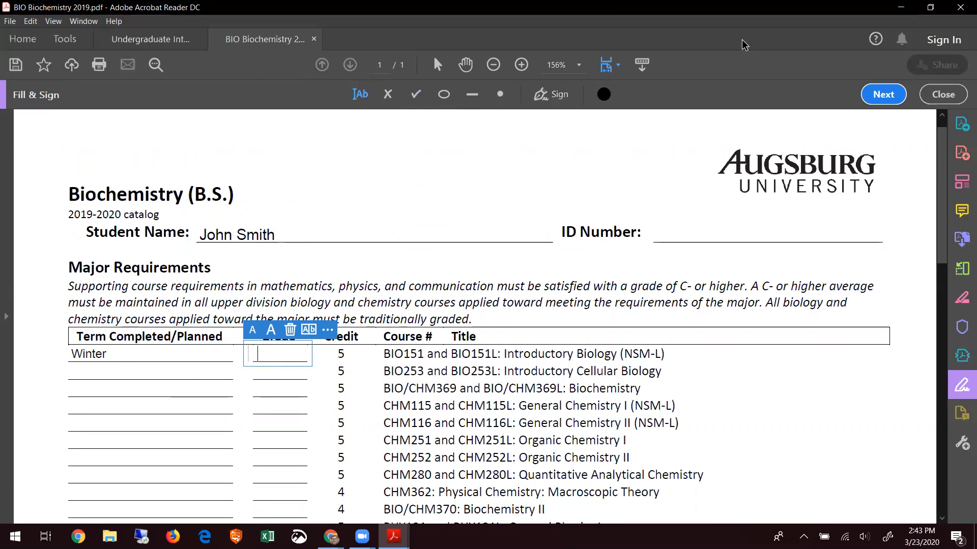
type("A+")
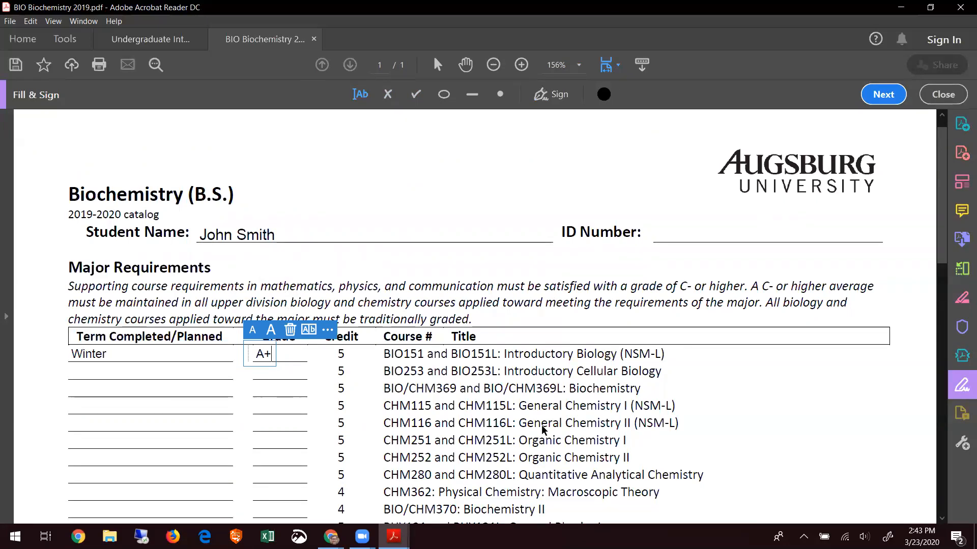
key("Escape")
scroll(547, 426, "down", 3)
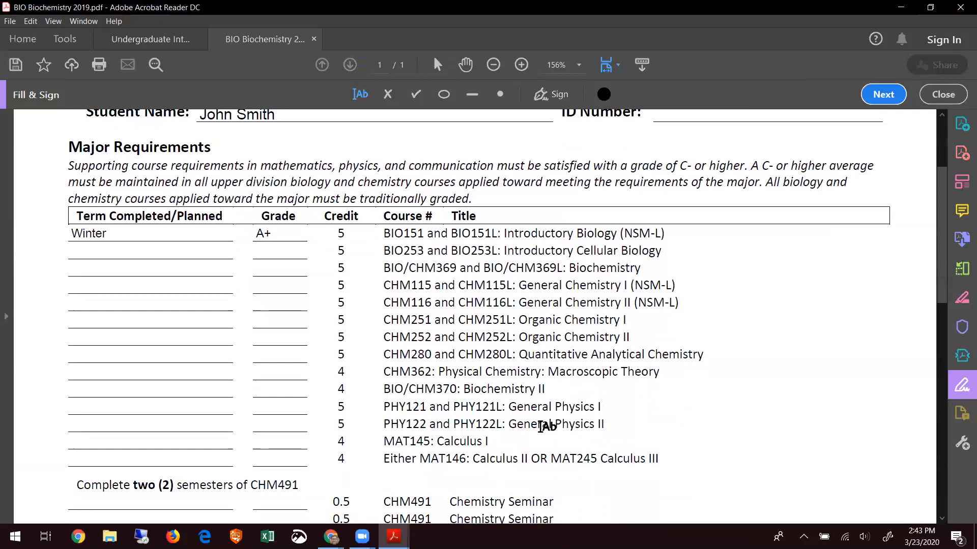
Step: Create a typed signature with the student's full name and place it on the checklist's Student's Signature line
scroll(547, 426, "down", 3)
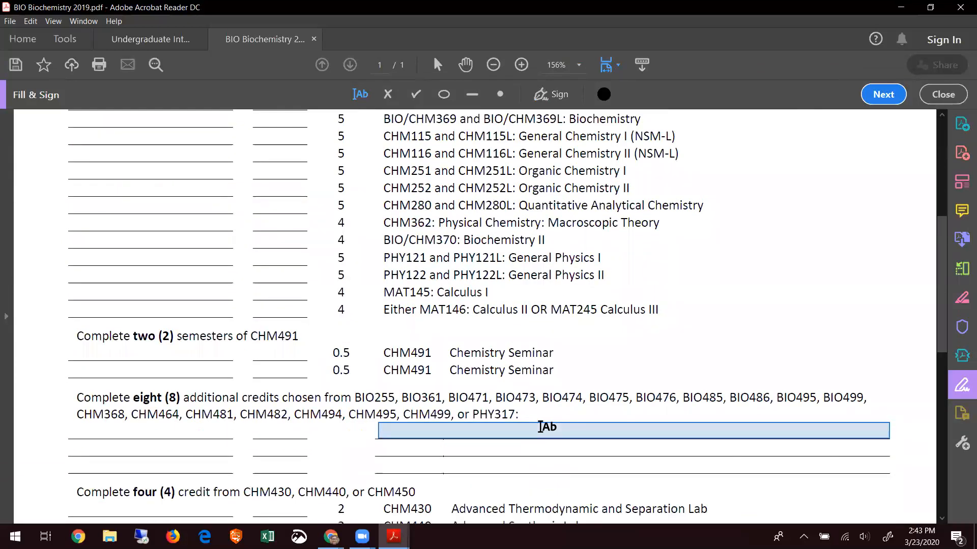
scroll(547, 426, "down", 4)
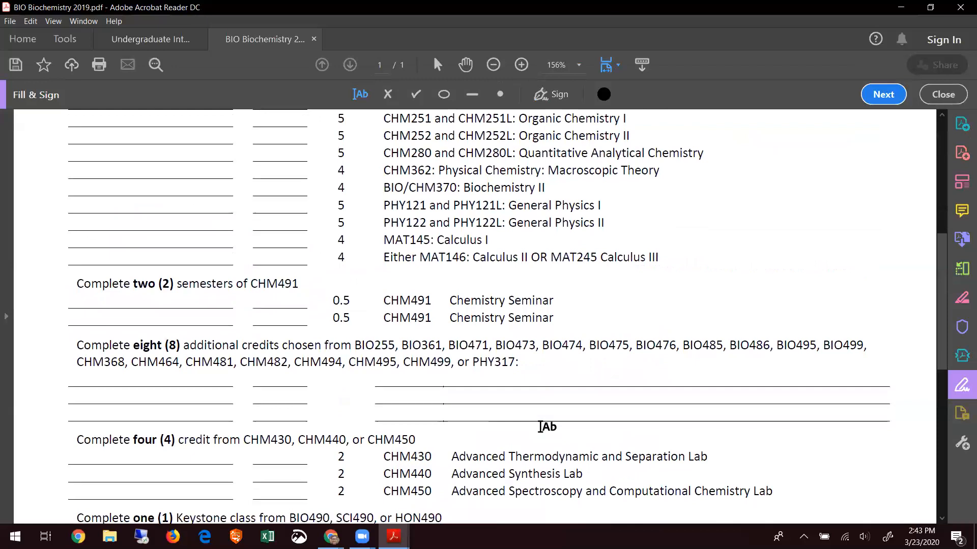
scroll(547, 426, "down", 4)
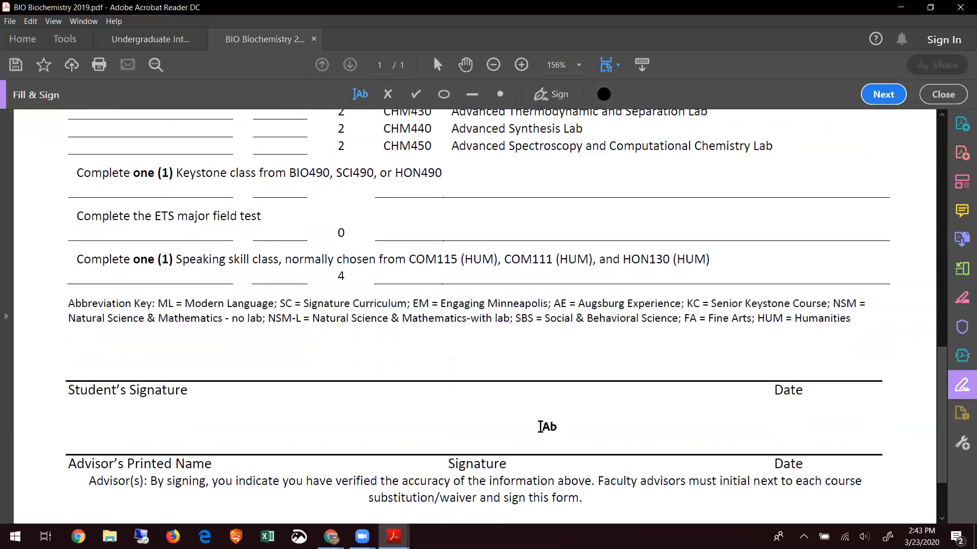
scroll(547, 426, "down", 2)
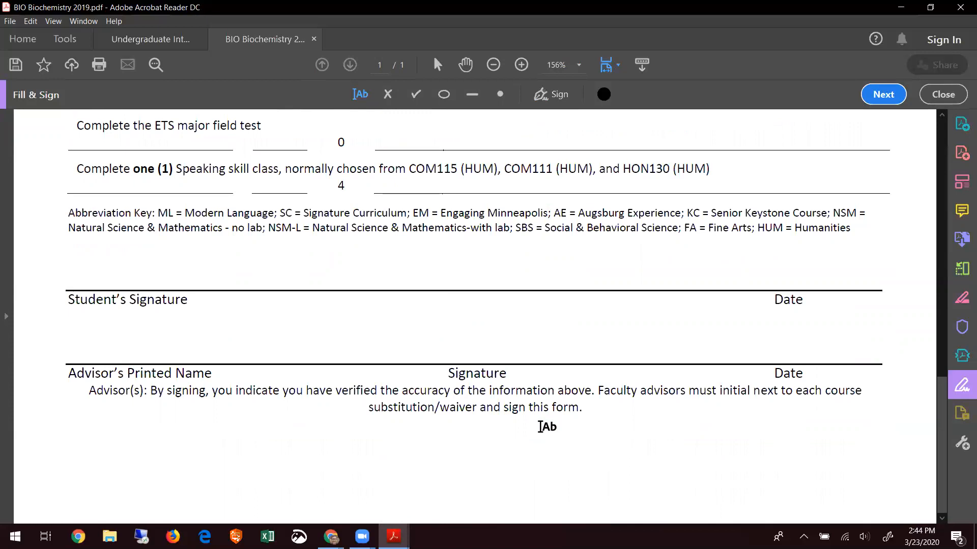
left_click(549, 98)
left_click(575, 131)
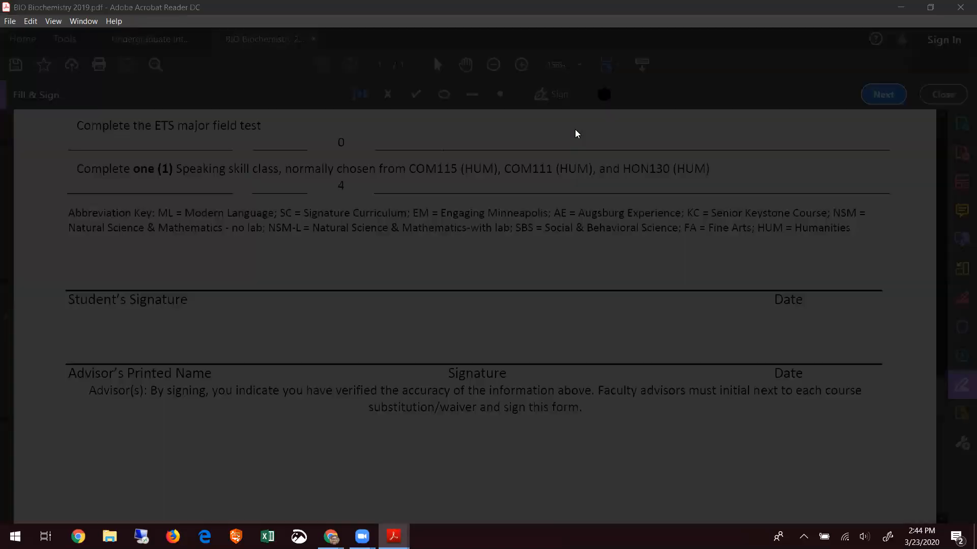
type("Joyn")
key("BackSpace")
key("BackSpace")
type("hn Smith")
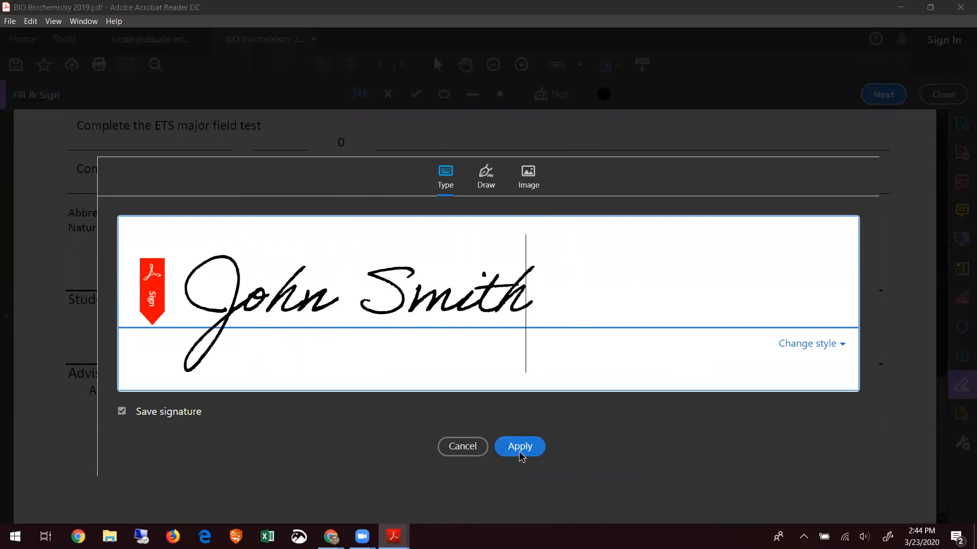
key("ctrl+a")
key("BackSpace")
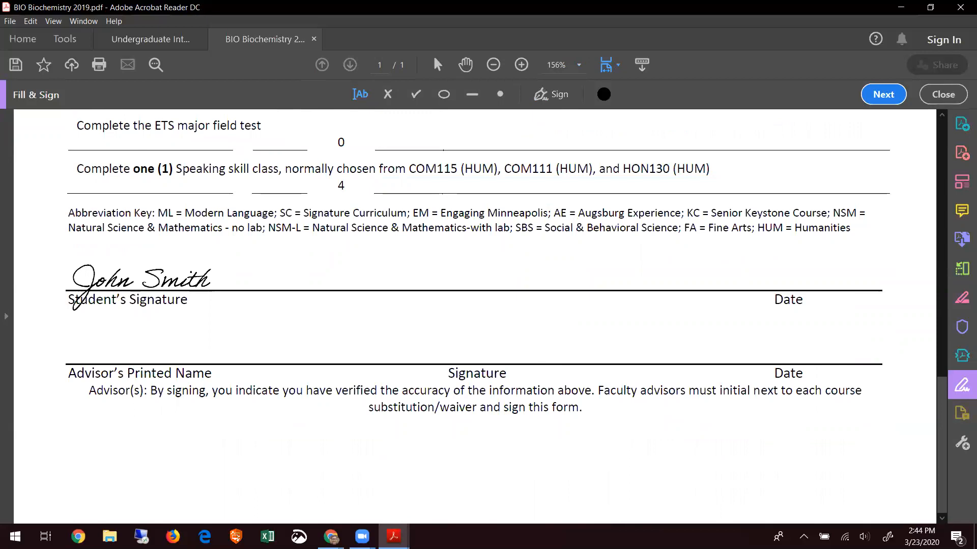
Step: Enlarge the placed signature and reposition it on the Student's Signature line
left_click(139, 276)
left_click_drag(218, 316, 304, 357)
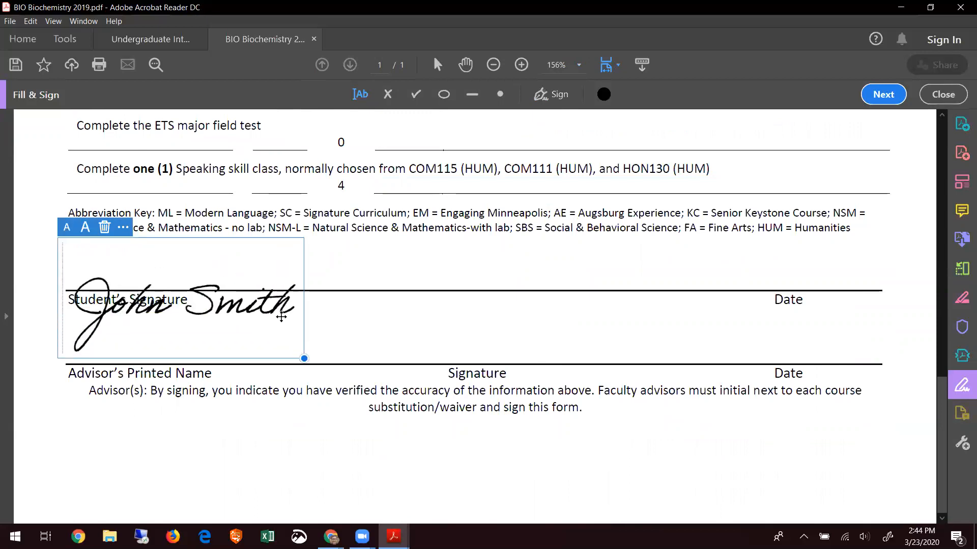
left_click_drag(277, 285, 278, 266)
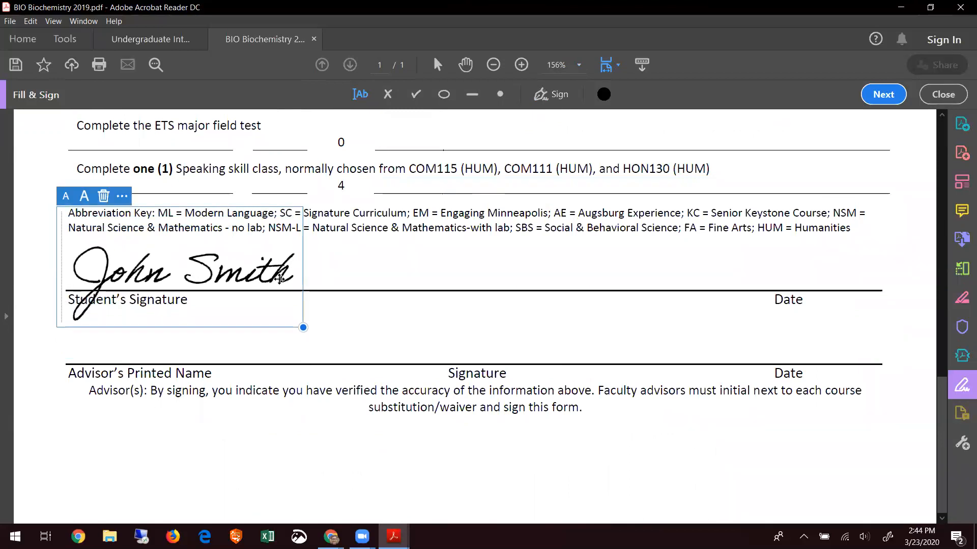
left_click(559, 337)
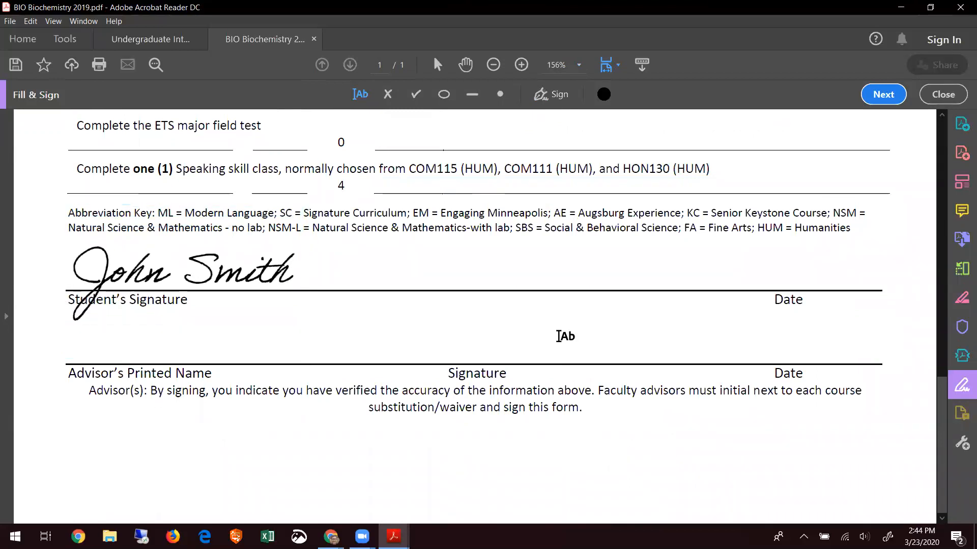
Step: Save the signed checklist to the Desktop as BIO Biochemistry 2019.pdf, replacing the existing file
scroll(559, 336, "up", 1)
scroll(559, 336, "down", 1)
scroll(559, 337, "up", 3)
scroll(561, 333, "down", 3)
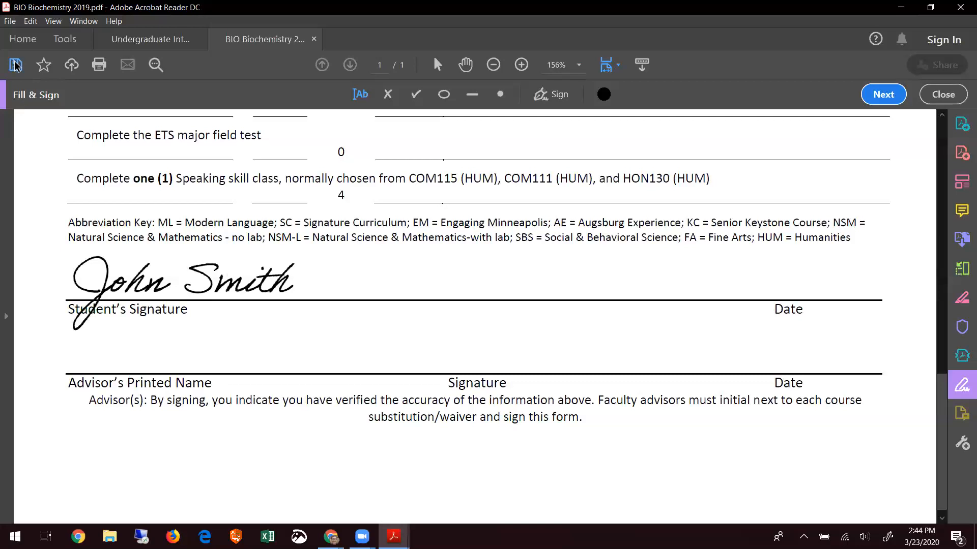
left_click(15, 63)
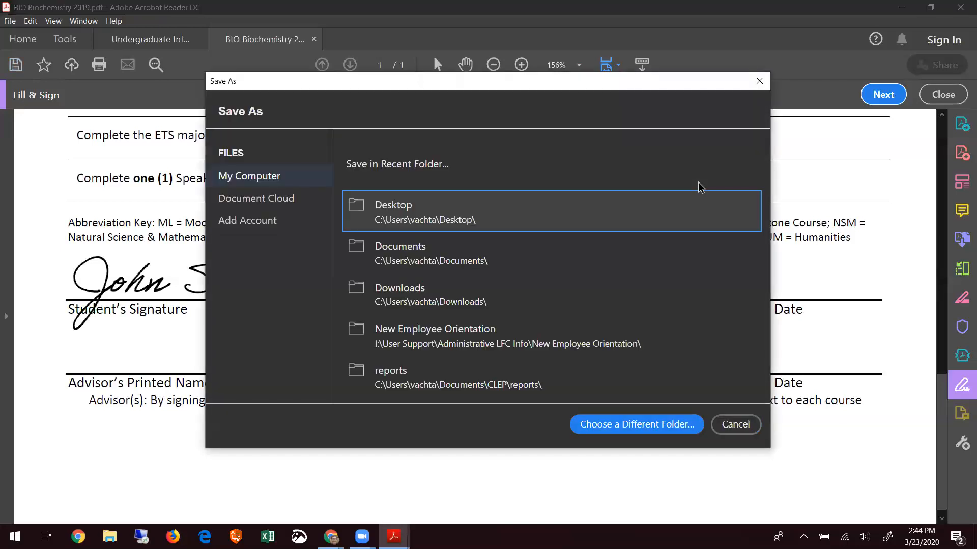
left_click(580, 221)
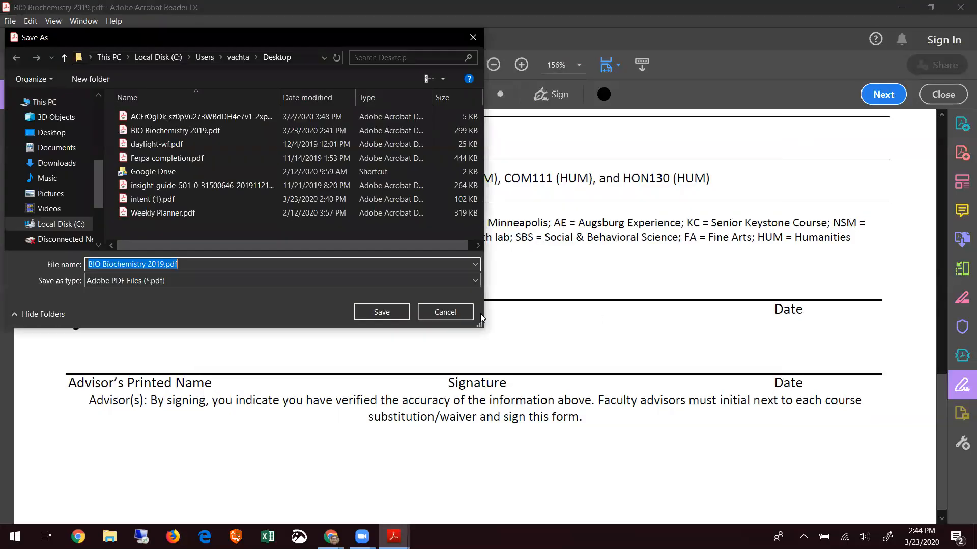
left_click(393, 313)
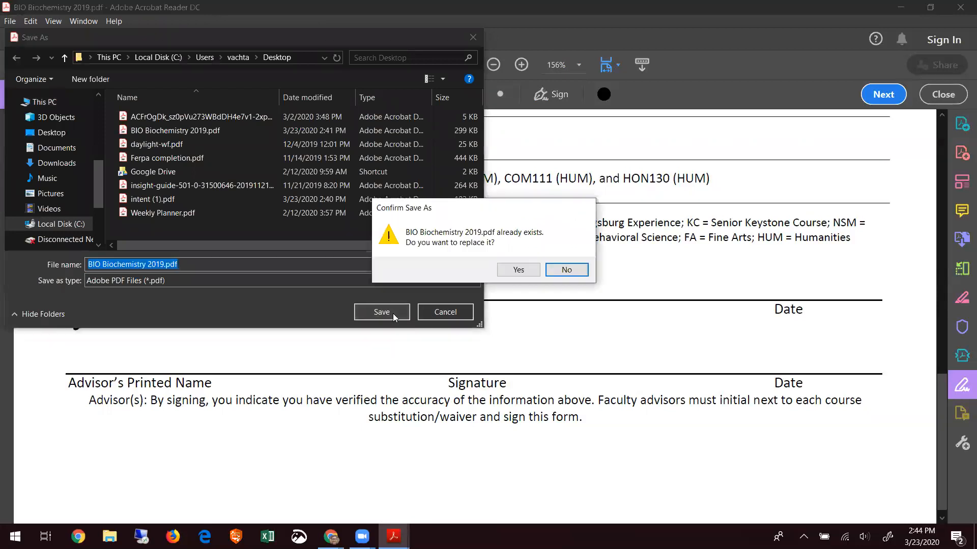
left_click(531, 271)
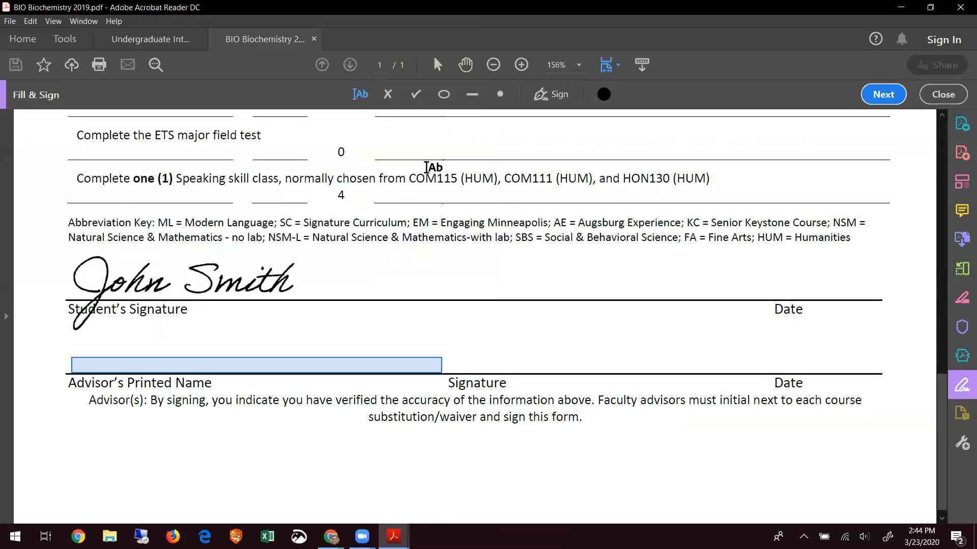
Step: Enter Fall 2019 as the term completed and B+ as the grade for the CHM450 course row
scroll(323, 290, "up", 3)
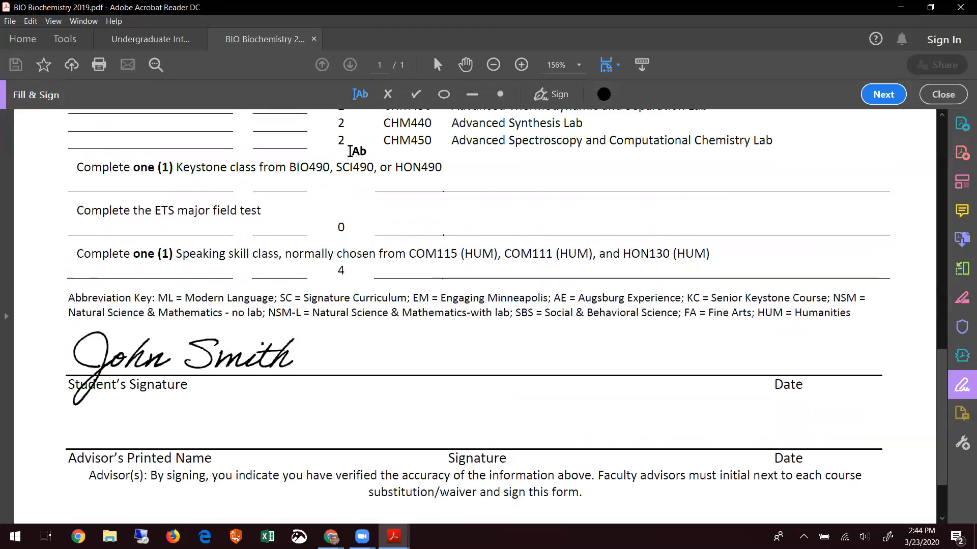
left_click(167, 134)
type("Fall 2019")
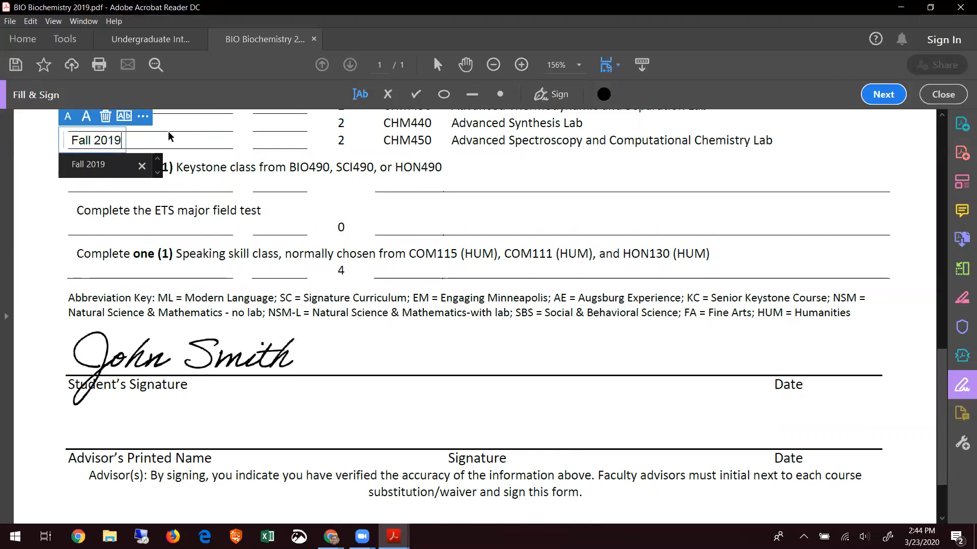
left_click(281, 130)
type("B+")
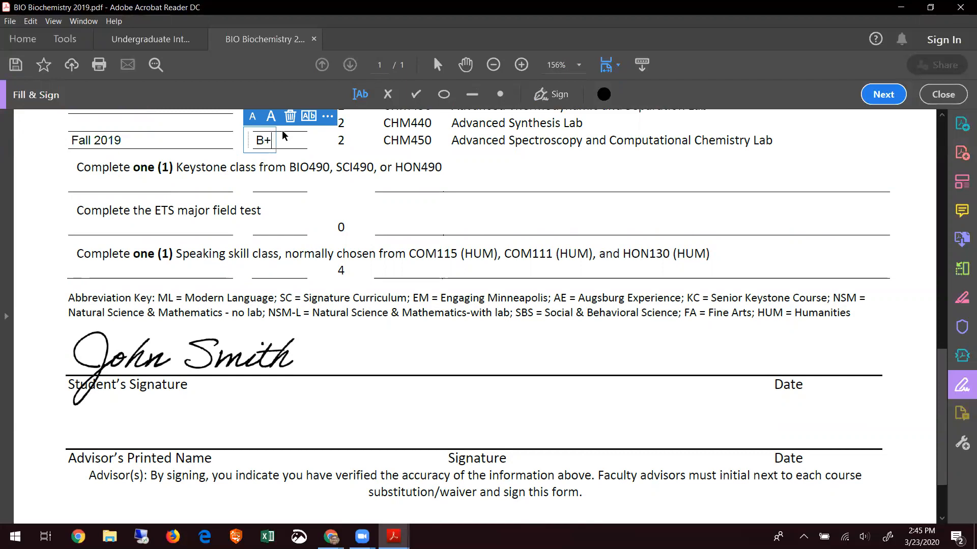
left_click(294, 228)
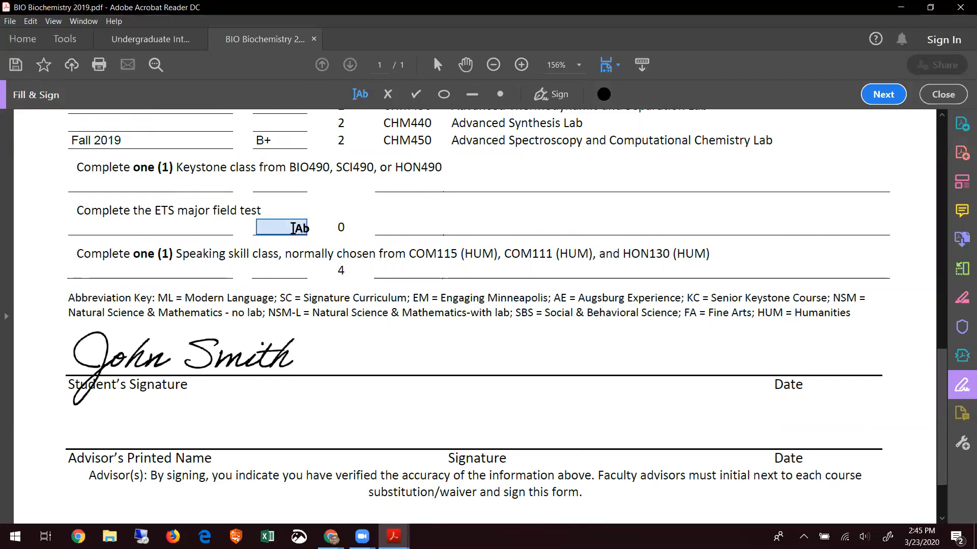
Step: Open a text entry on the Advisor's Printed Name line and bring up the open Zoom windows
scroll(294, 228, "up", 3)
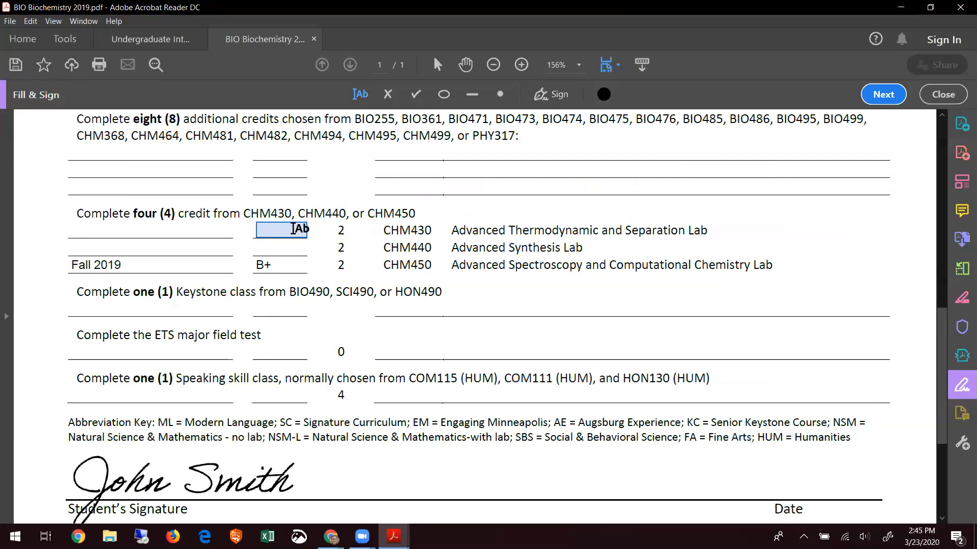
scroll(294, 228, "down", 2)
scroll(294, 228, "down", 3)
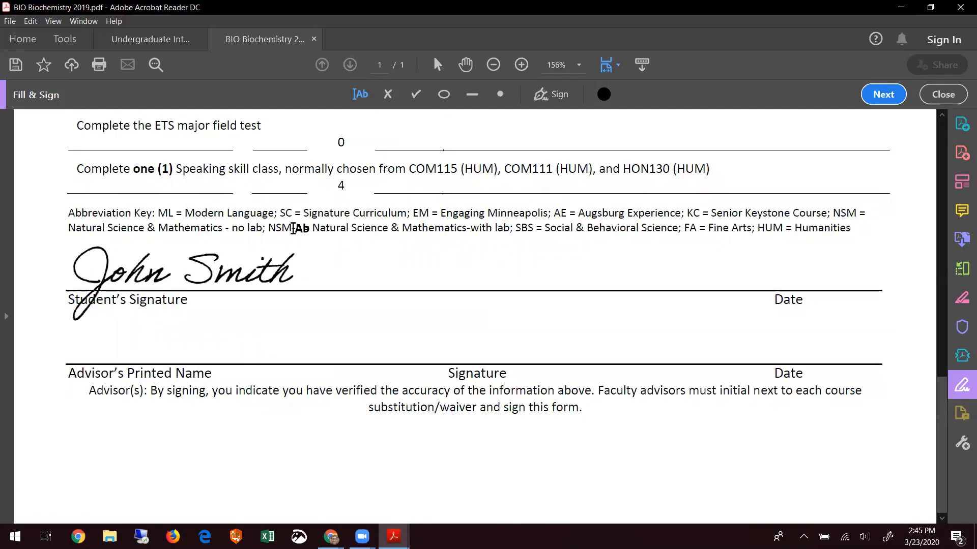
left_click(139, 354)
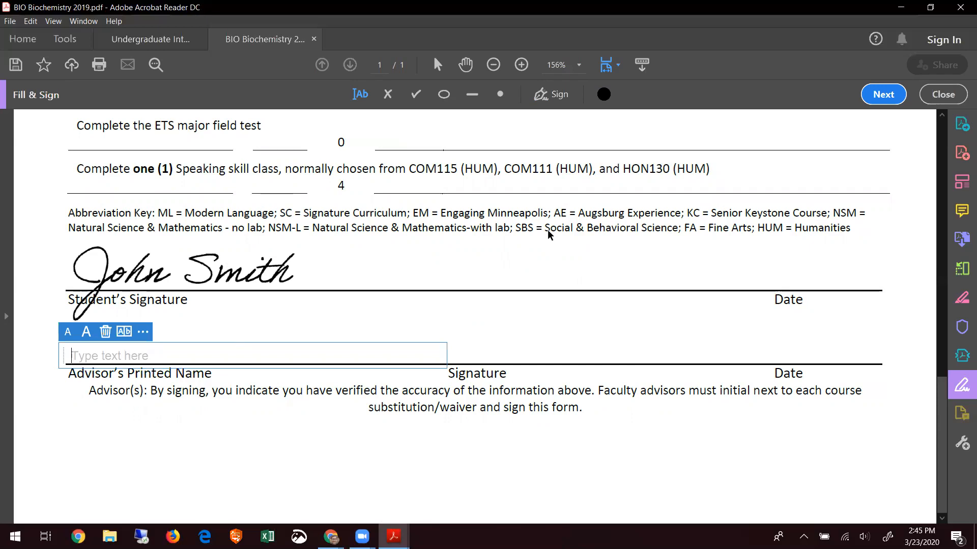
left_click(363, 537)
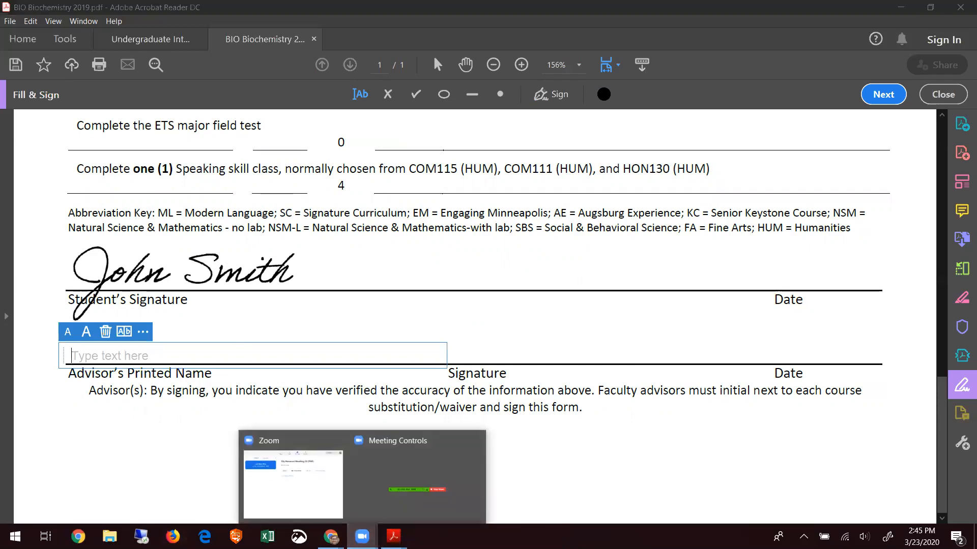